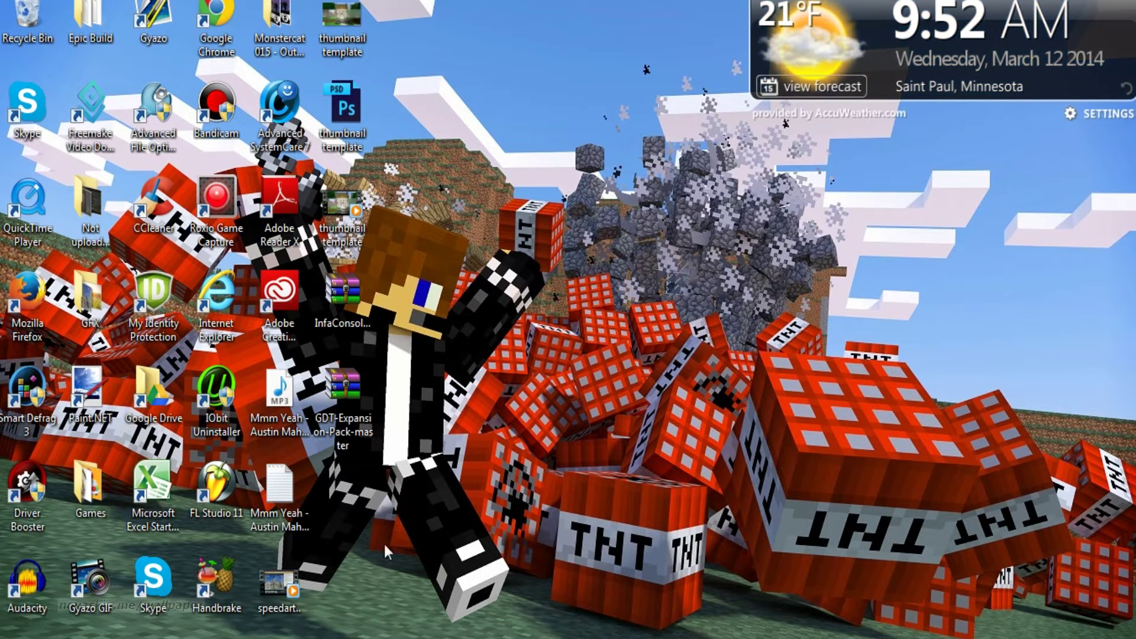
Step: Bring Chrome back and look through the Game Dev Tycoon mod search results and the Unofficial Mods Site thread
{"action": "left_click", "coordinate": [874, 65]}
{"action": "left_click", "coordinate": [523, 432]}
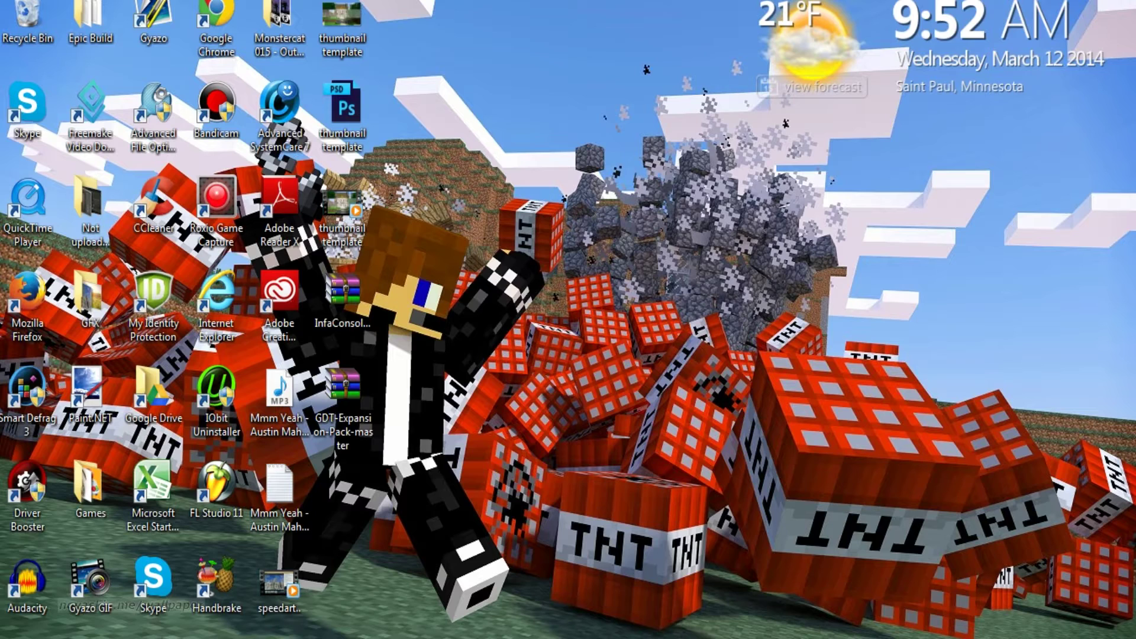
{"action": "left_click", "coordinate": [89, 563]}
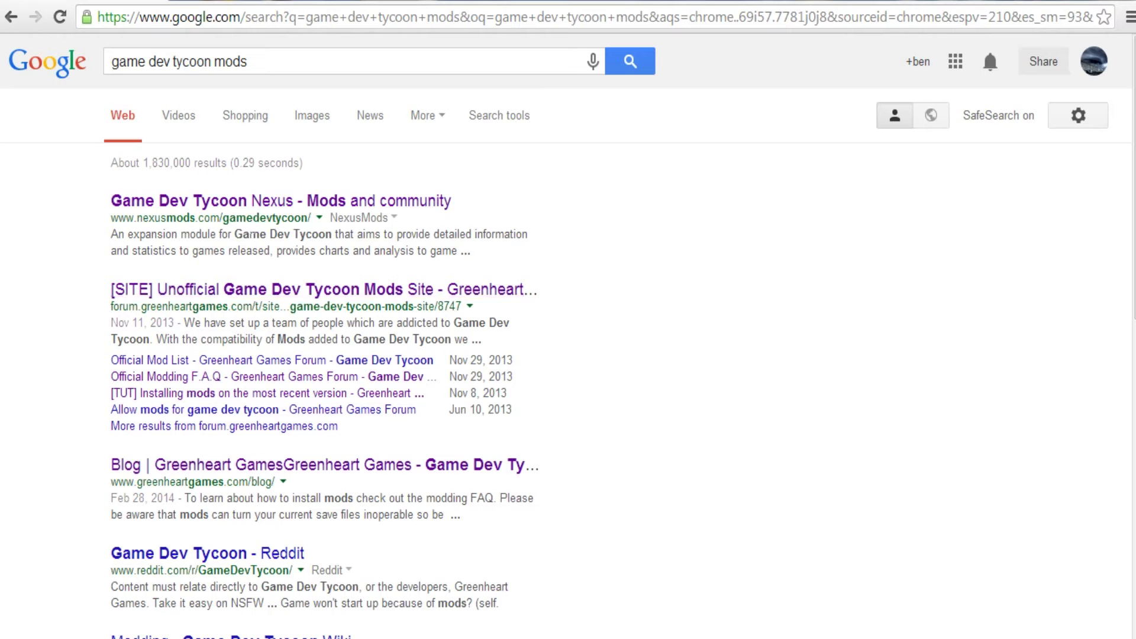
{"action": "scroll", "coordinate": [568, 331], "scroll_direction": "down", "scroll_amount": 3}
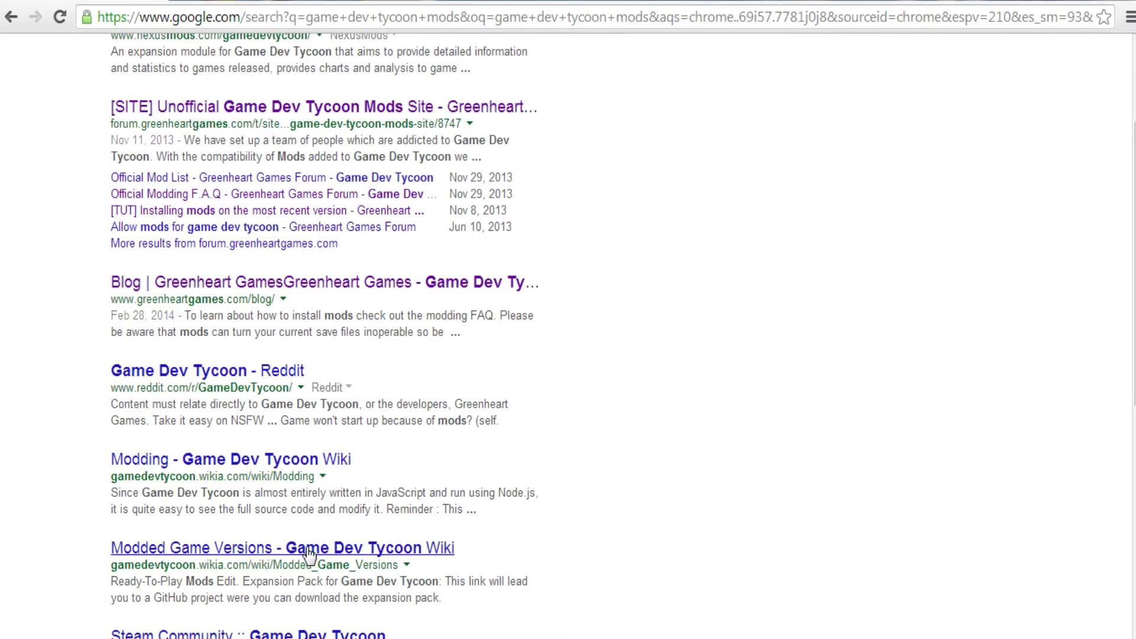
{"action": "scroll", "coordinate": [308, 552], "scroll_direction": "up", "scroll_amount": 3}
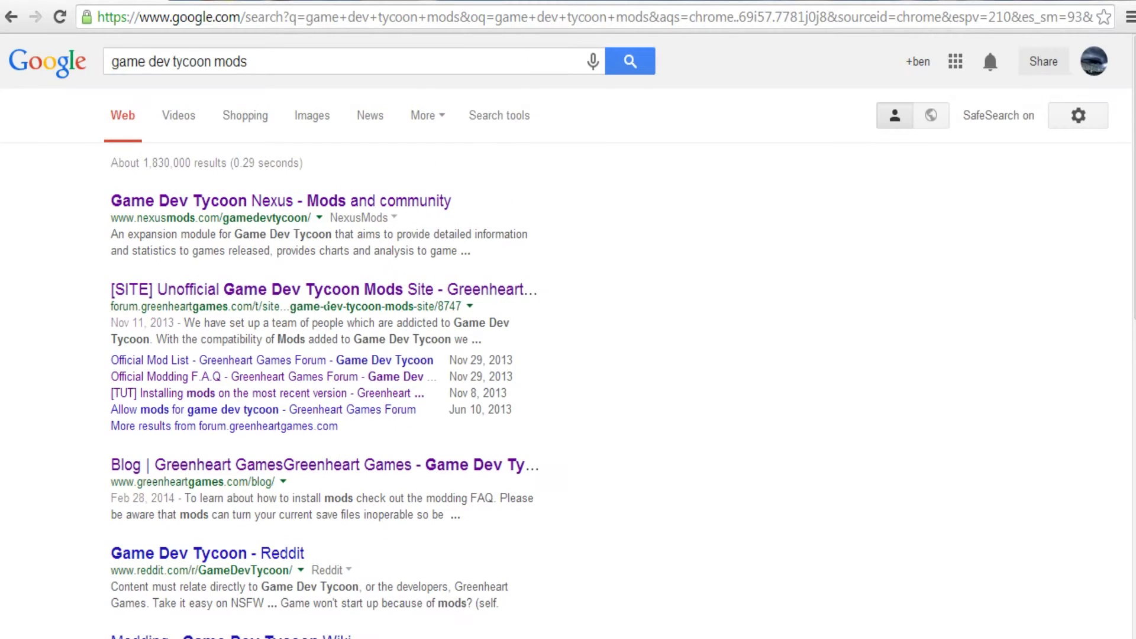
{"action": "left_click", "coordinate": [346, 291]}
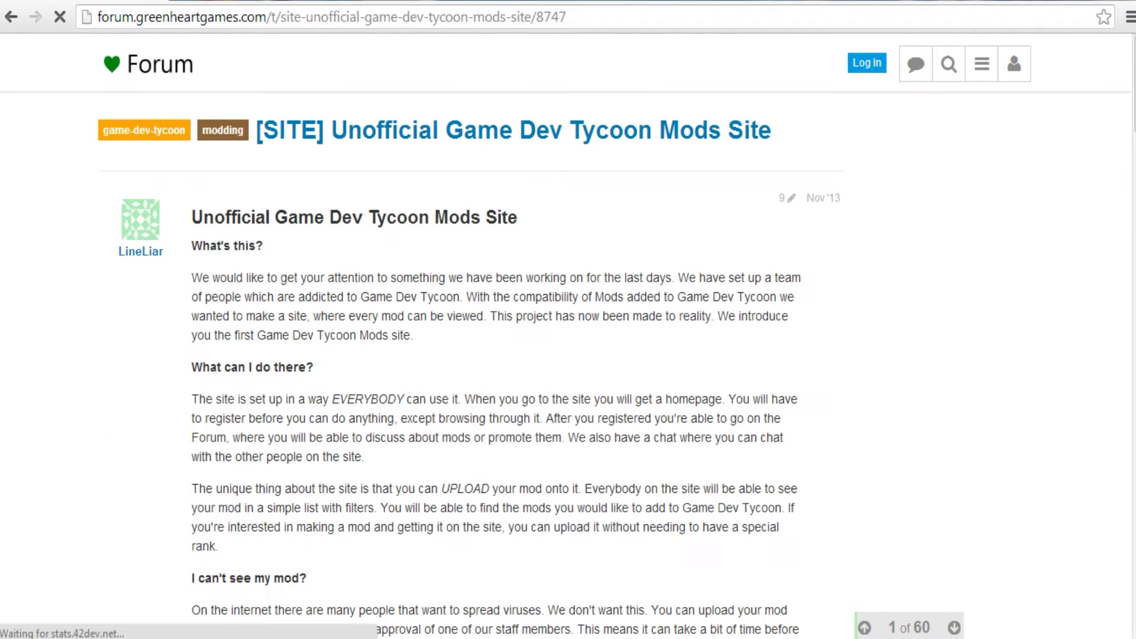
{"action": "left_click", "coordinate": [12, 17]}
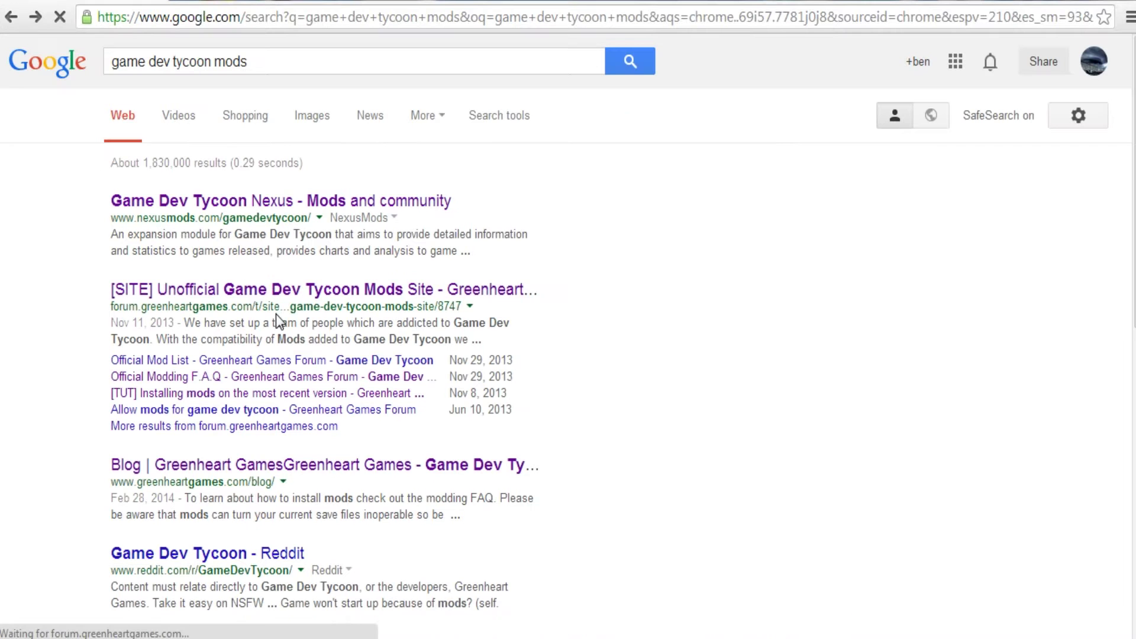
Step: Scroll through the Official Mod List thread on the Greenheart forum, then close Chrome
{"action": "left_click", "coordinate": [251, 361]}
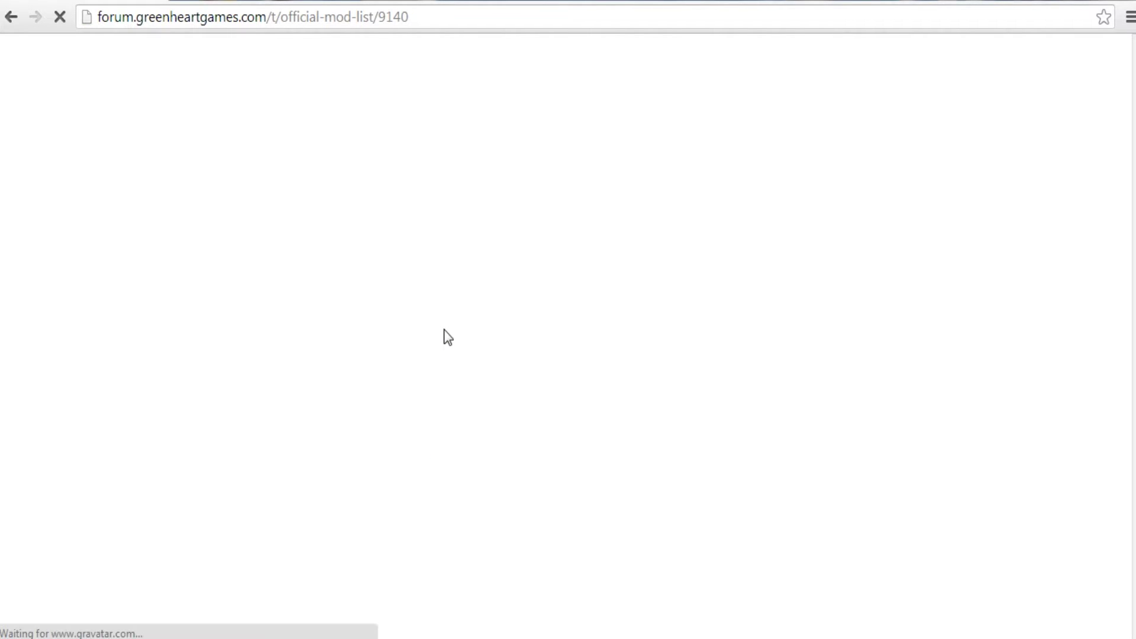
{"action": "scroll", "coordinate": [445, 332], "scroll_direction": "down", "scroll_amount": 5}
{"action": "scroll", "coordinate": [445, 332], "scroll_direction": "down", "scroll_amount": 9}
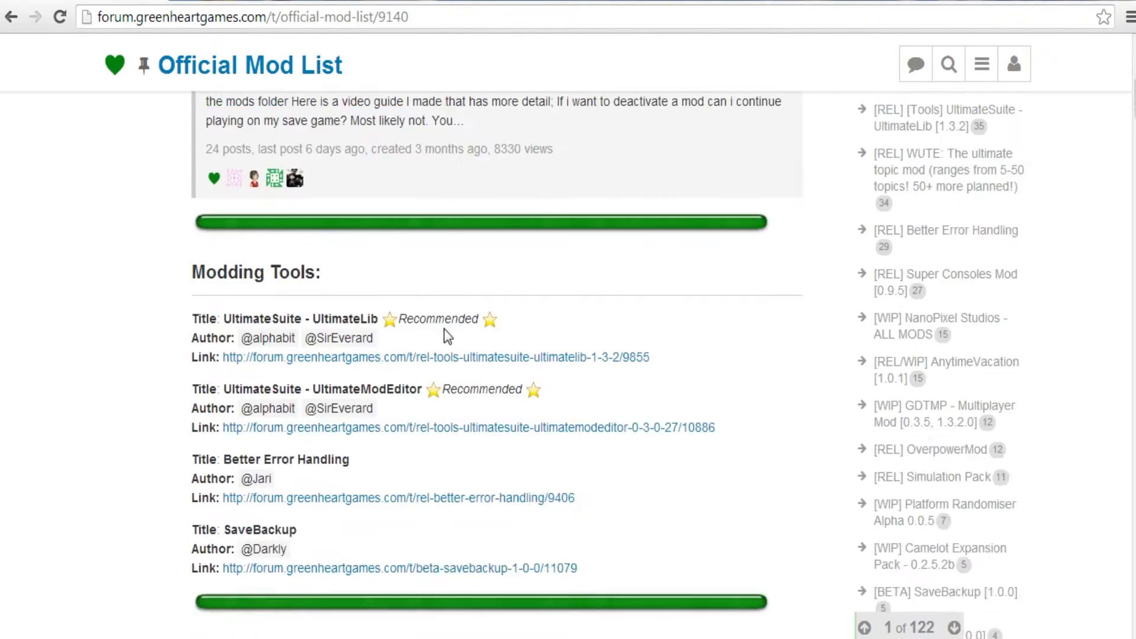
{"action": "scroll", "coordinate": [265, 389], "scroll_direction": "down", "scroll_amount": 17}
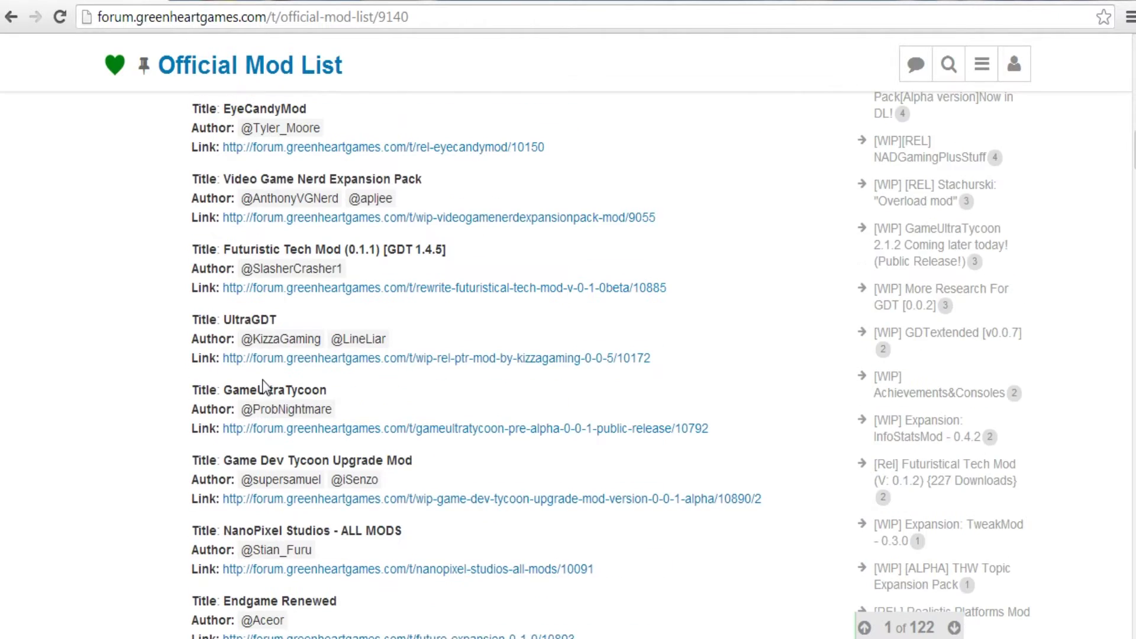
{"action": "scroll", "coordinate": [265, 388], "scroll_direction": "down", "scroll_amount": 5}
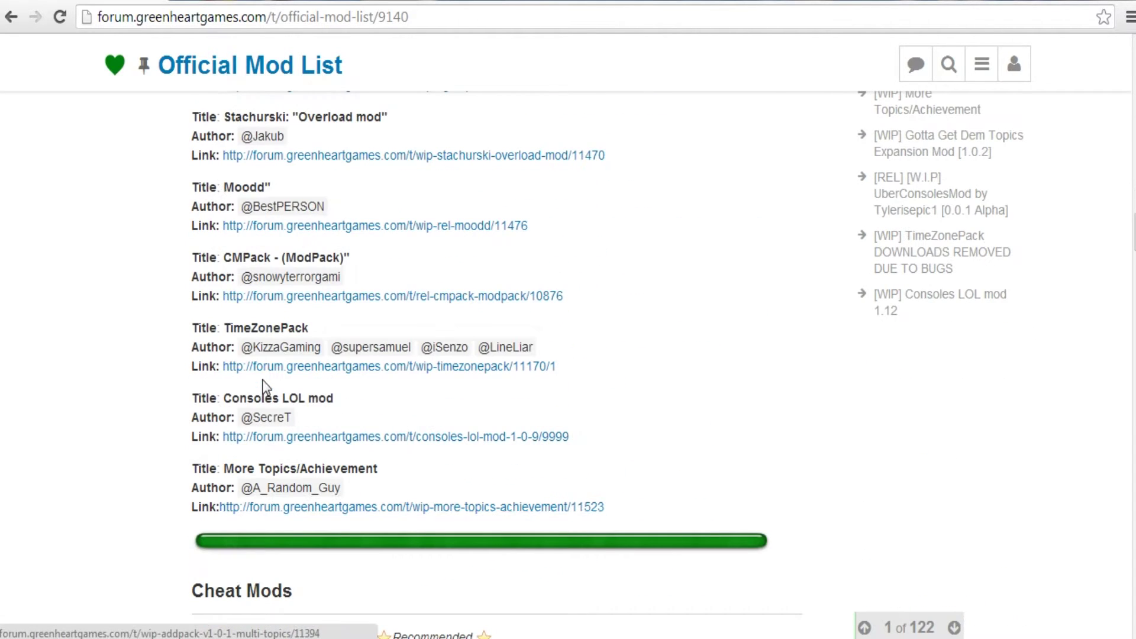
{"action": "mouse_move", "coordinate": [105, 638]}
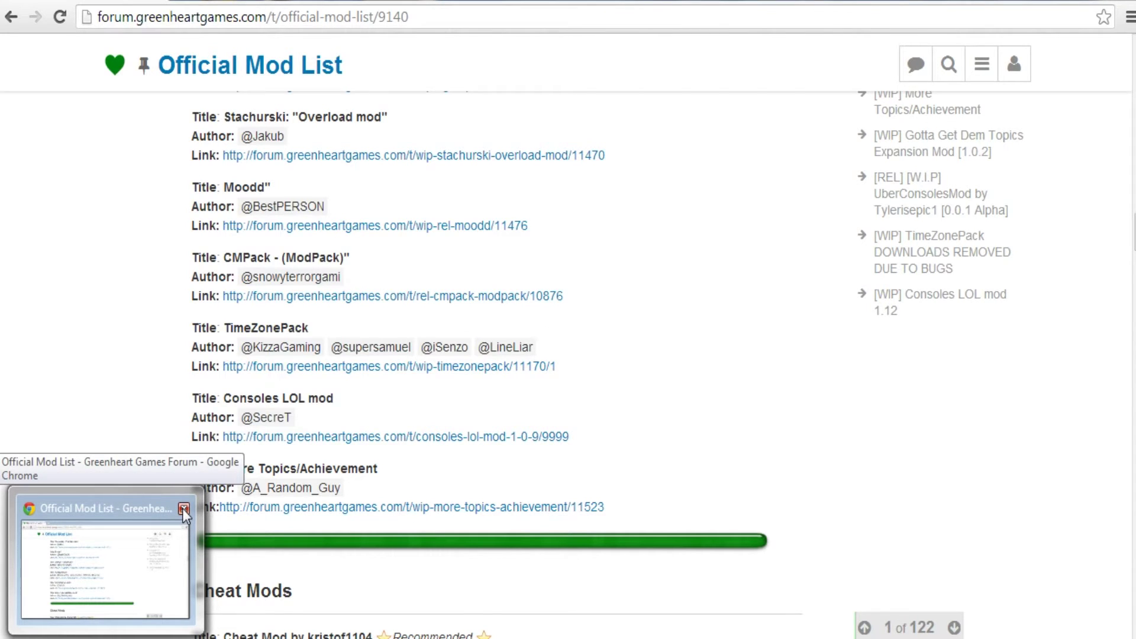
{"action": "left_click", "coordinate": [184, 510]}
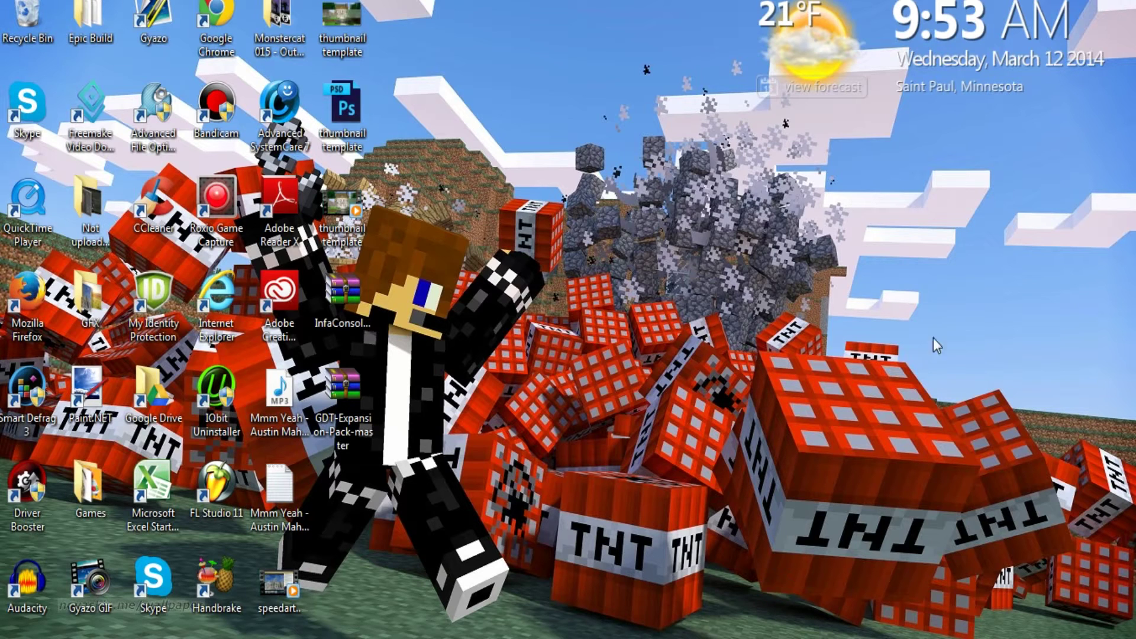
Step: Search the Start menu for the pasted Game Dev Tycoon install path and open its folder
{"action": "left_click", "coordinate": [24, 632]}
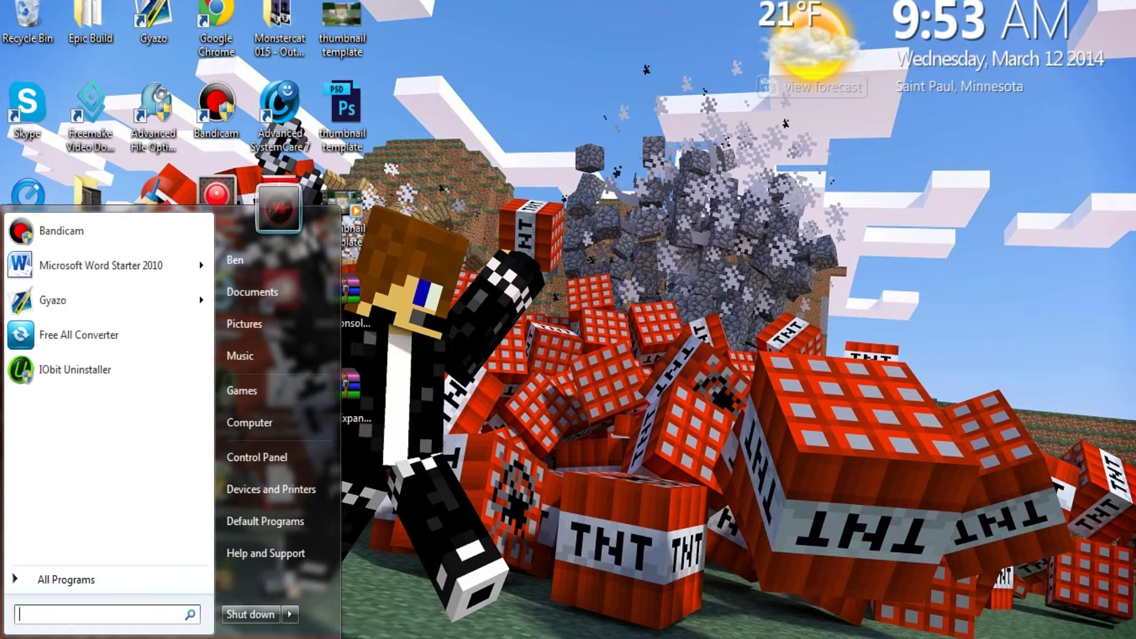
{"action": "key", "text": "ctrl+v"}
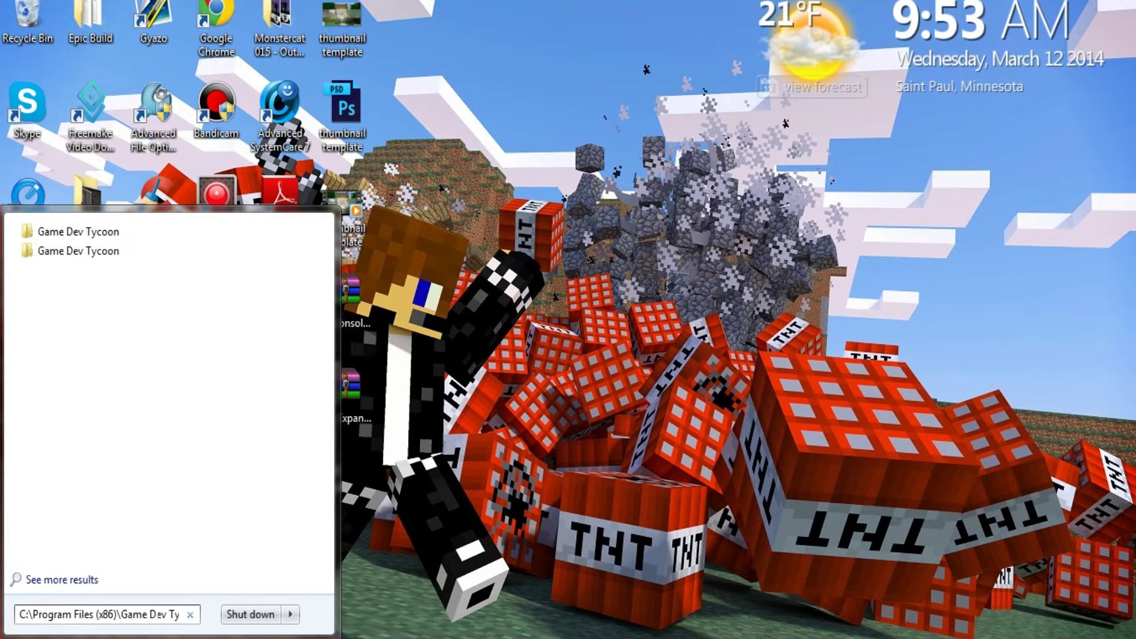
{"action": "key", "text": "super"}
{"action": "key", "text": "super"}
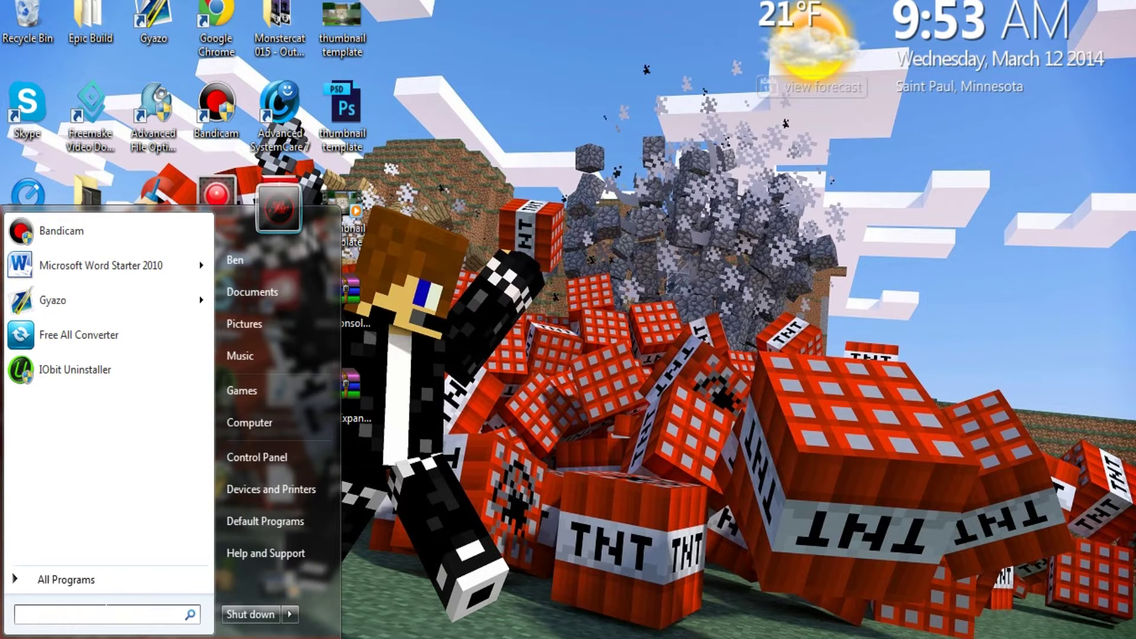
{"action": "type", "text": "C:\\Program Files (x86)\\Game Dev Tycoon"}
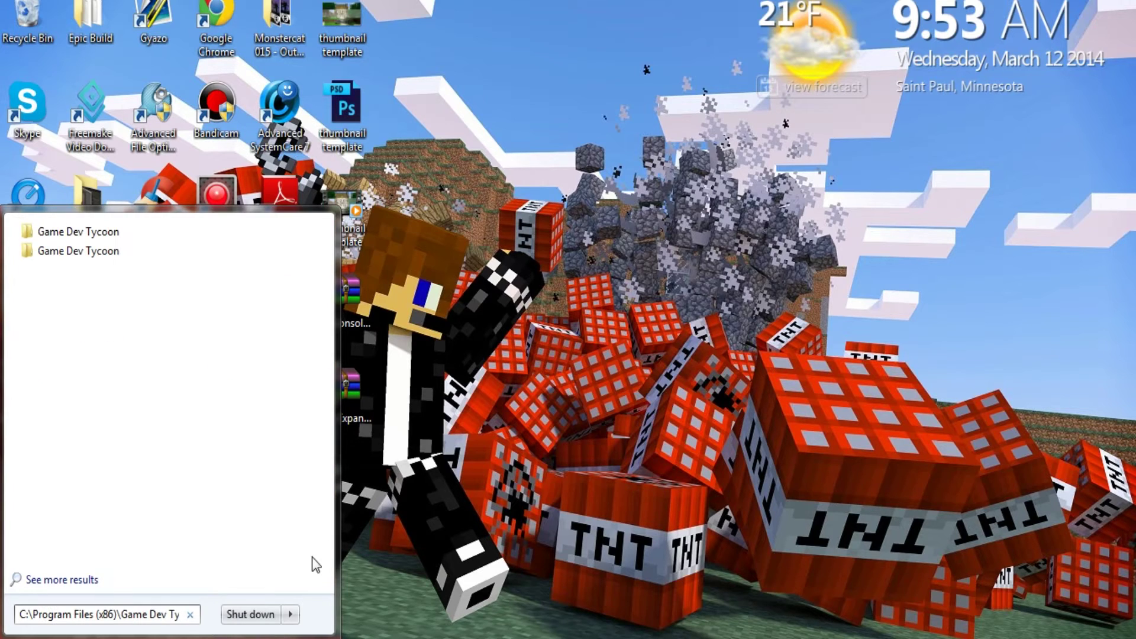
{"action": "left_click", "coordinate": [172, 242]}
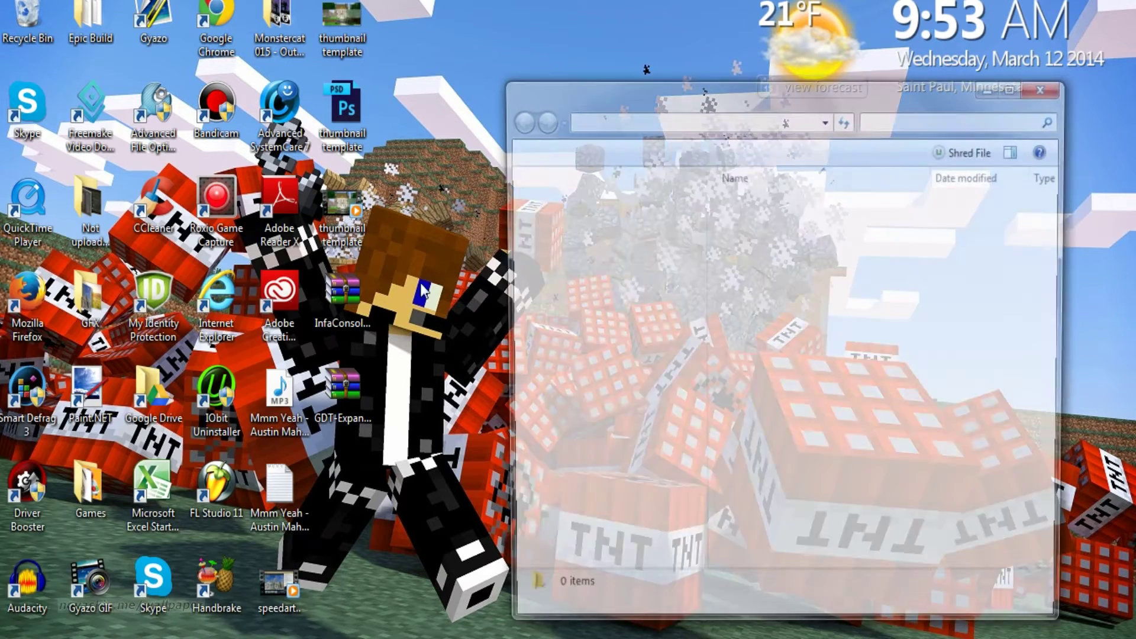
Step: Move the Explorer window to the right and open the game's mods folder
{"action": "left_click_drag", "start_coordinate": [786, 95], "coordinate": [1135, 119]}
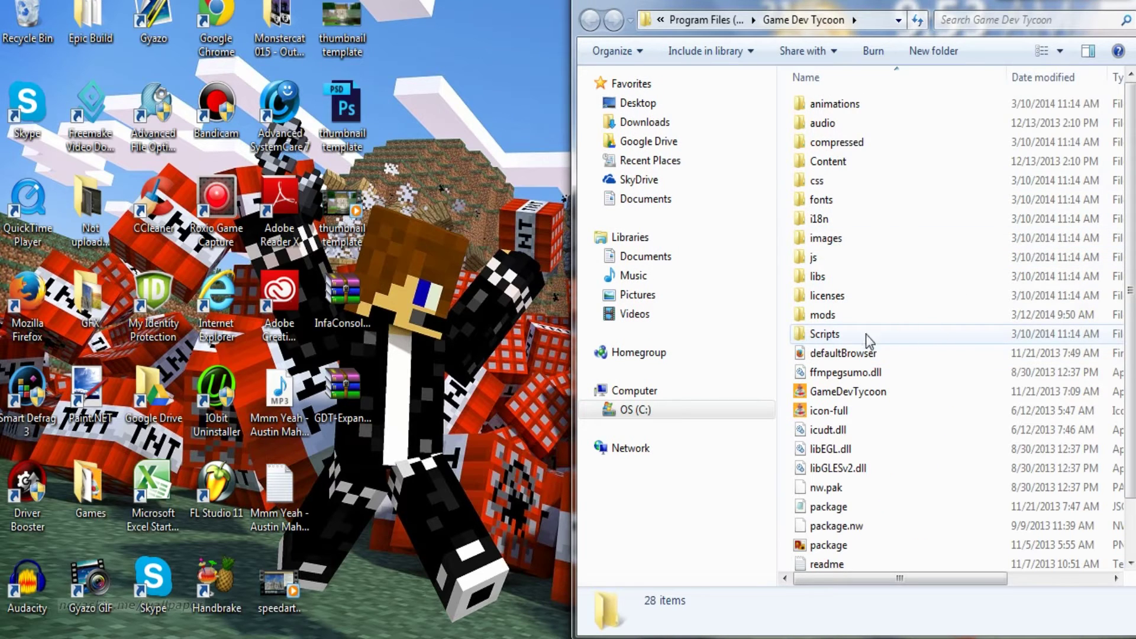
{"action": "scroll", "coordinate": [885, 406], "scroll_direction": "down", "scroll_amount": 1}
{"action": "scroll", "coordinate": [885, 408], "scroll_direction": "up", "scroll_amount": 1}
{"action": "scroll", "coordinate": [886, 408], "scroll_direction": "down", "scroll_amount": 1}
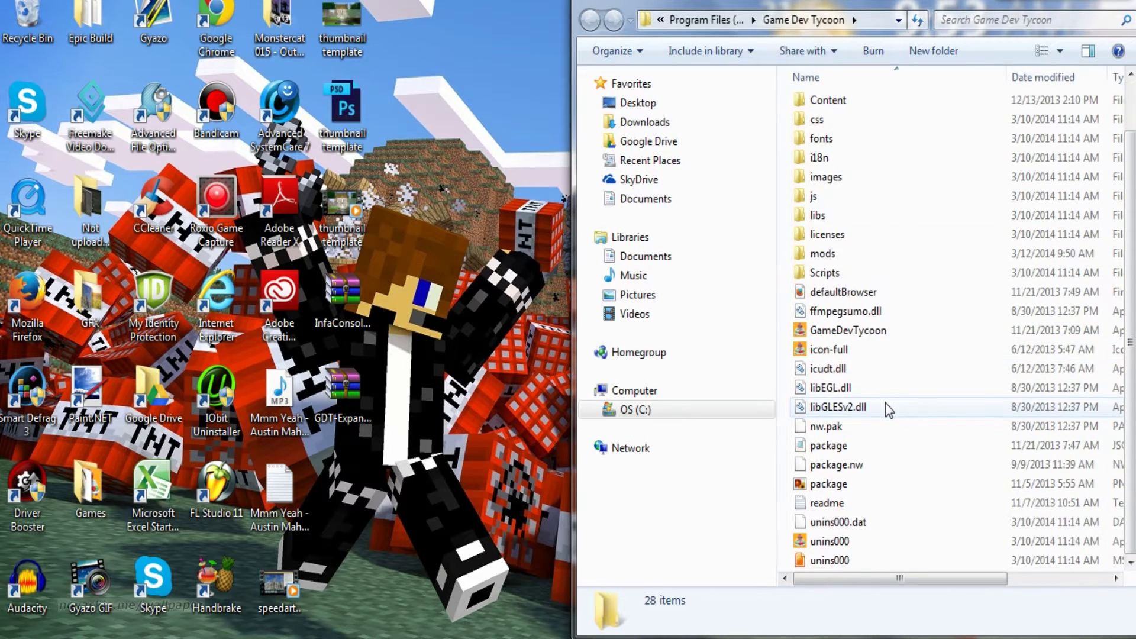
{"action": "double_click", "coordinate": [884, 247]}
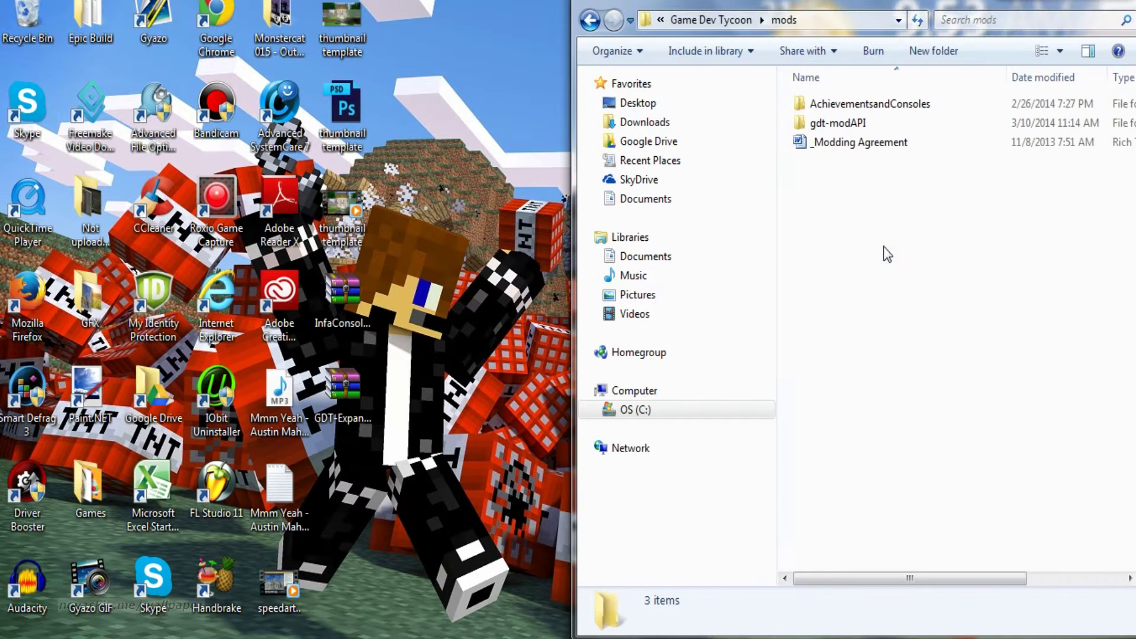
Step: Delete the AchievementsandConsoles folder from mods and select the InfaConsoles_v1.1.0 archive on the desktop
{"action": "left_click", "coordinate": [918, 108]}
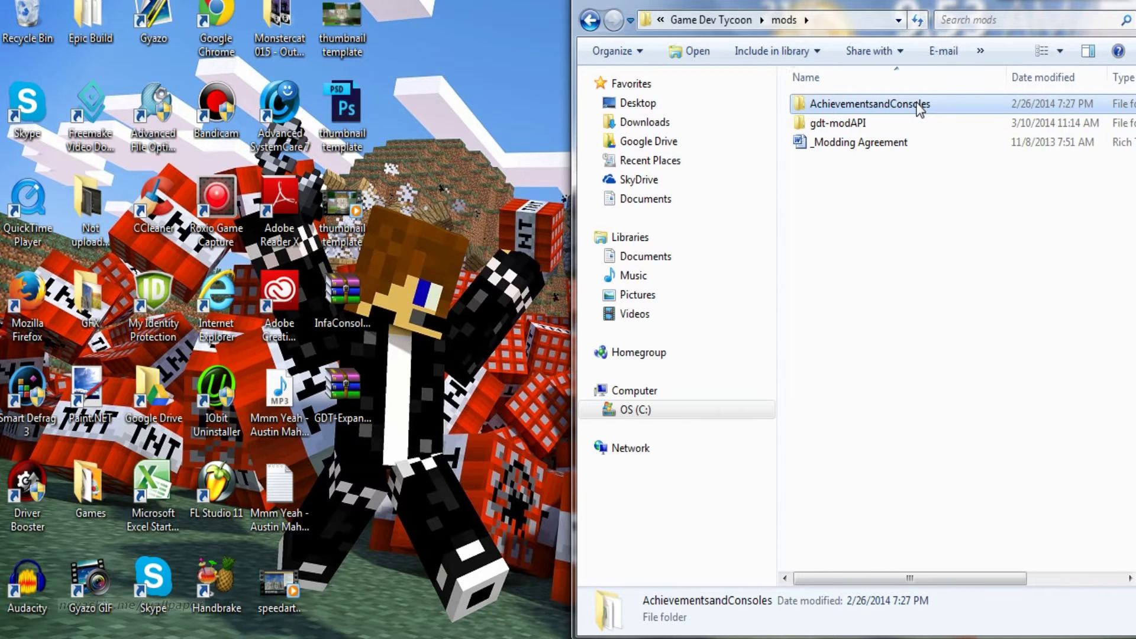
{"action": "key", "text": "Delete"}
{"action": "left_click", "coordinate": [635, 394]}
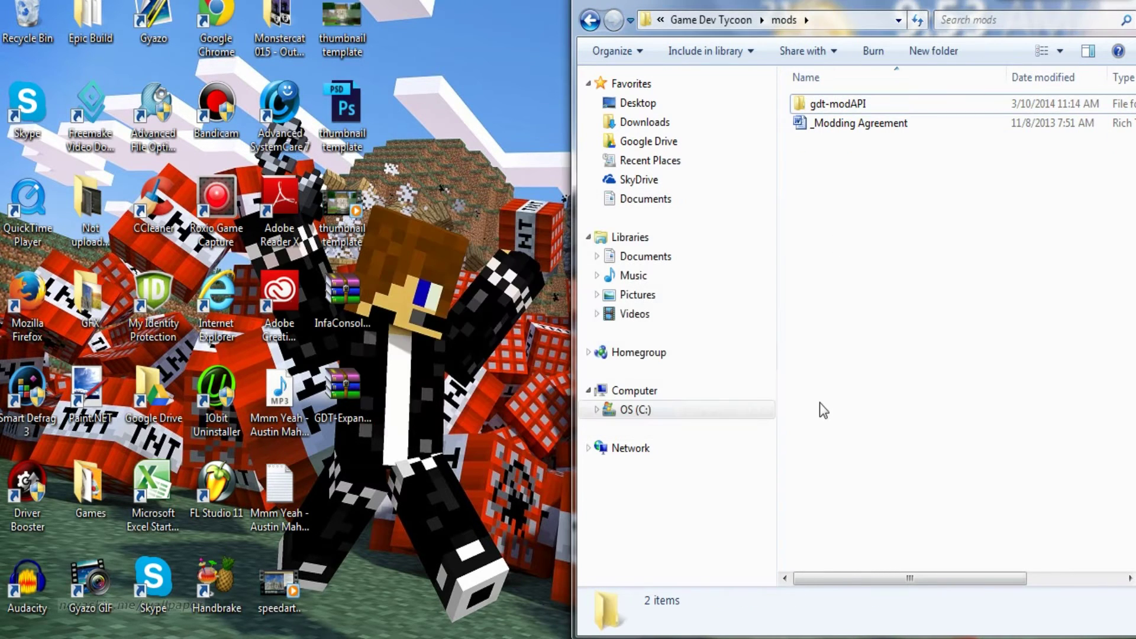
{"action": "left_click", "coordinate": [346, 319]}
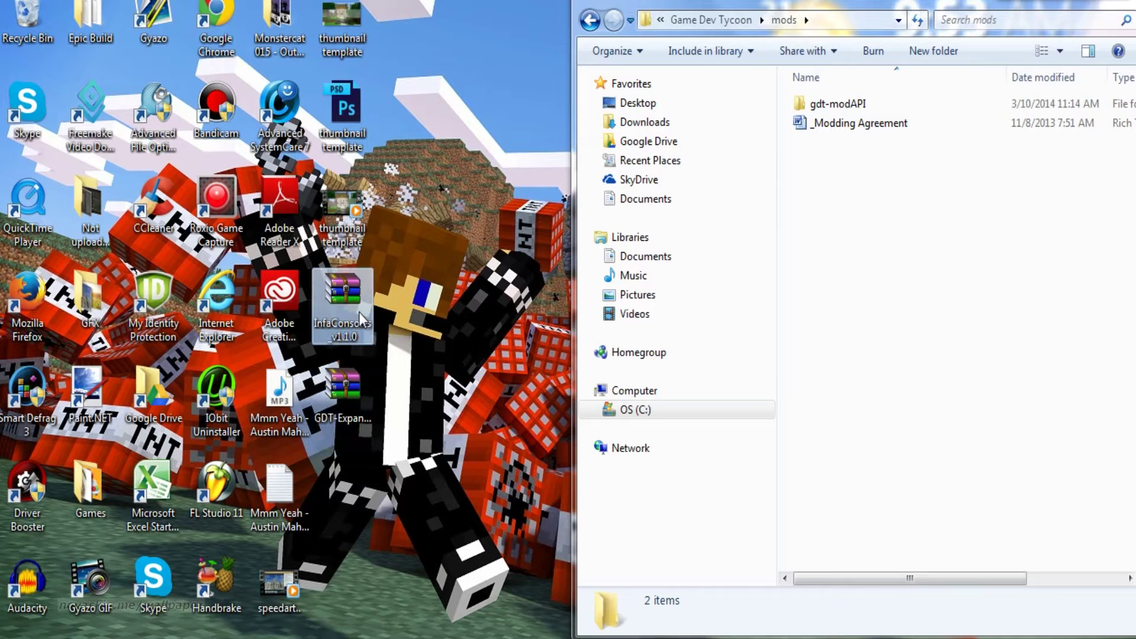
Step: Open the InfaConsoles_v1.1.0 archive in WinRAR and look inside its InfaConsoles folder
{"action": "double_click", "coordinate": [368, 316]}
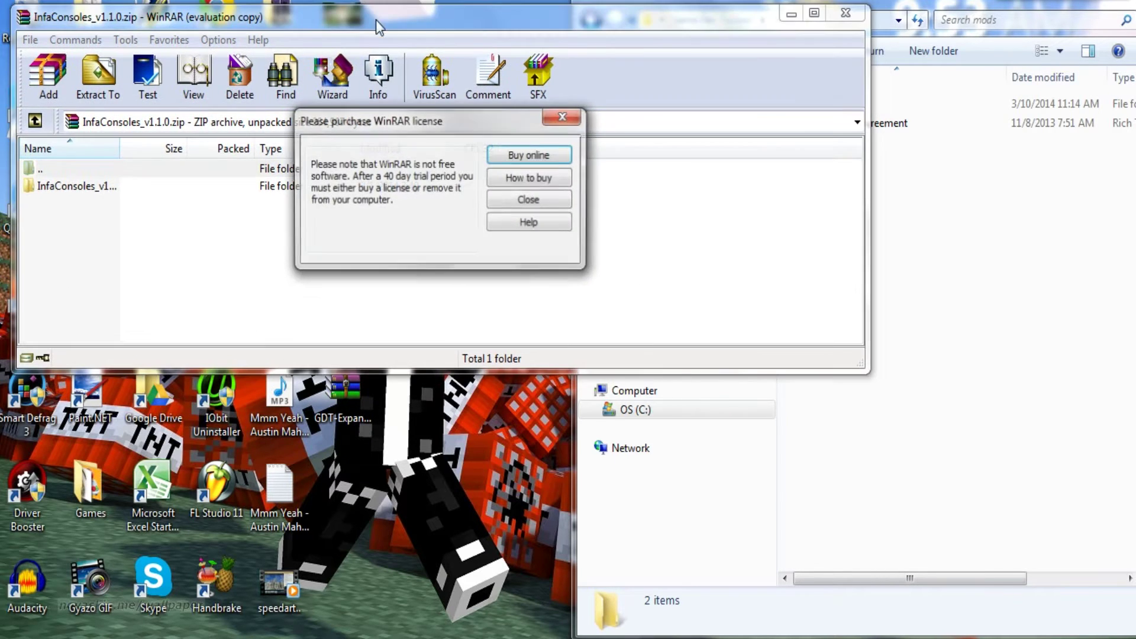
{"action": "left_click", "coordinate": [552, 118]}
{"action": "left_click_drag", "start_coordinate": [582, 10], "coordinate": [3, 87]}
{"action": "left_click", "coordinate": [229, 201]}
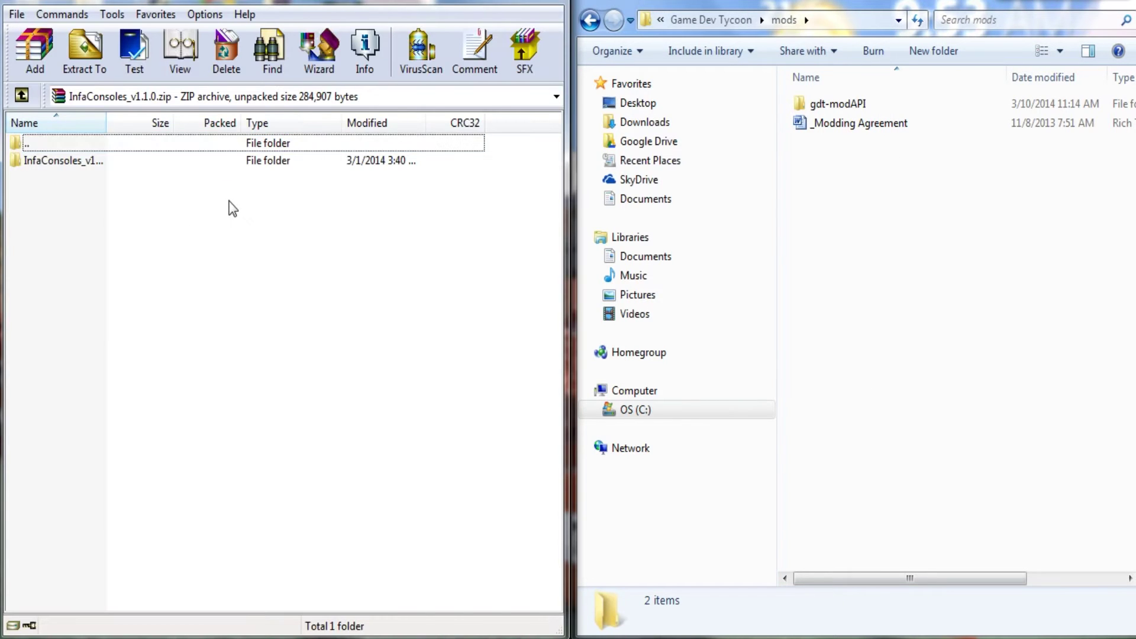
{"action": "left_click", "coordinate": [240, 165]}
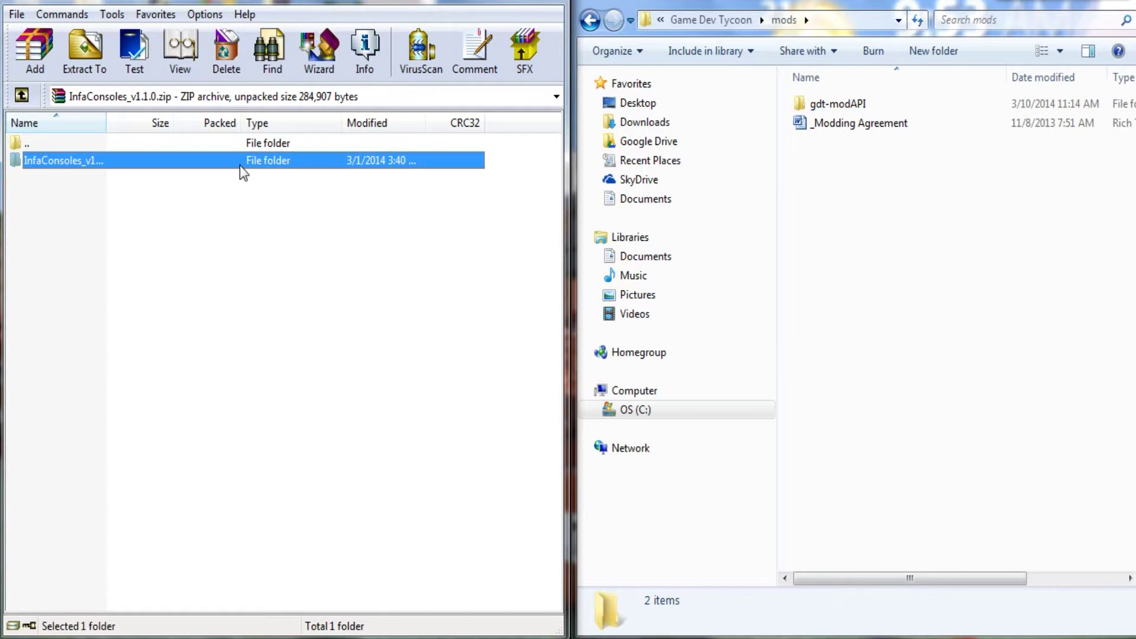
{"action": "double_click", "coordinate": [240, 165]}
Step: Return to the archive's top level and extract the InfaConsoles_v1.1.0 folder into mods with administrator permission
{"action": "left_click", "coordinate": [197, 361]}
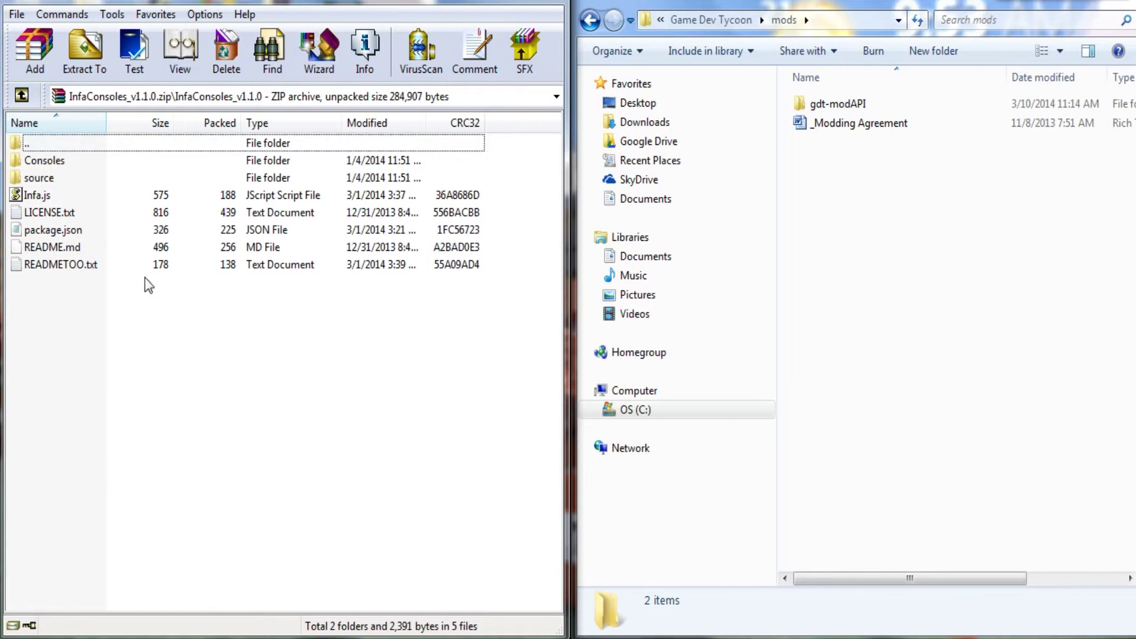
{"action": "left_click", "coordinate": [81, 261]}
{"action": "left_click", "coordinate": [86, 243], "text": "shift"}
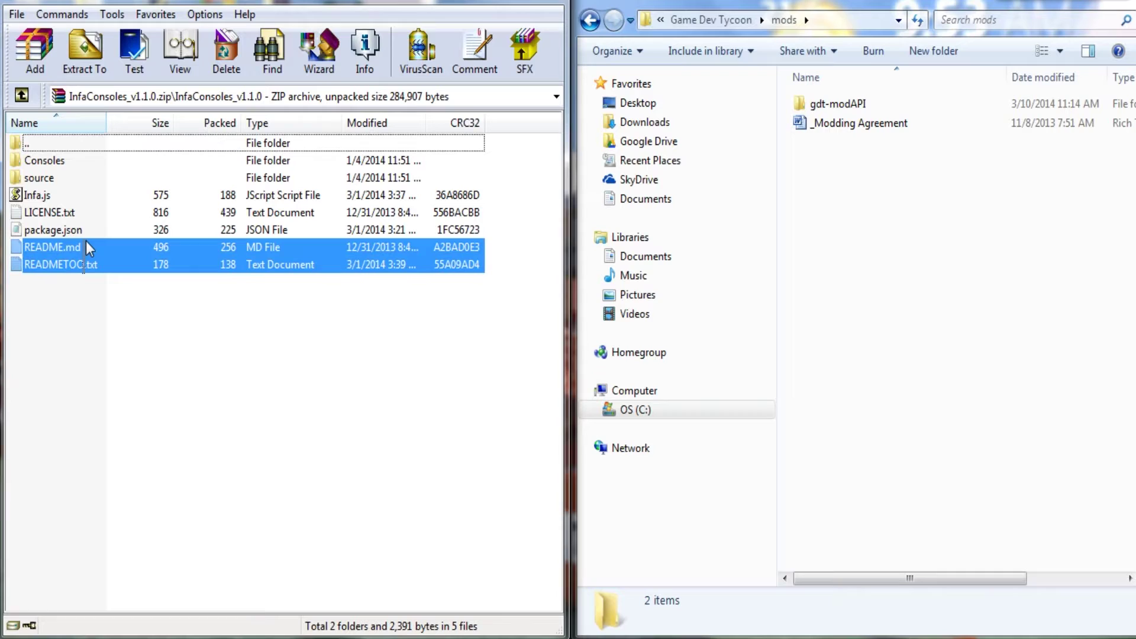
{"action": "left_click", "coordinate": [97, 290]}
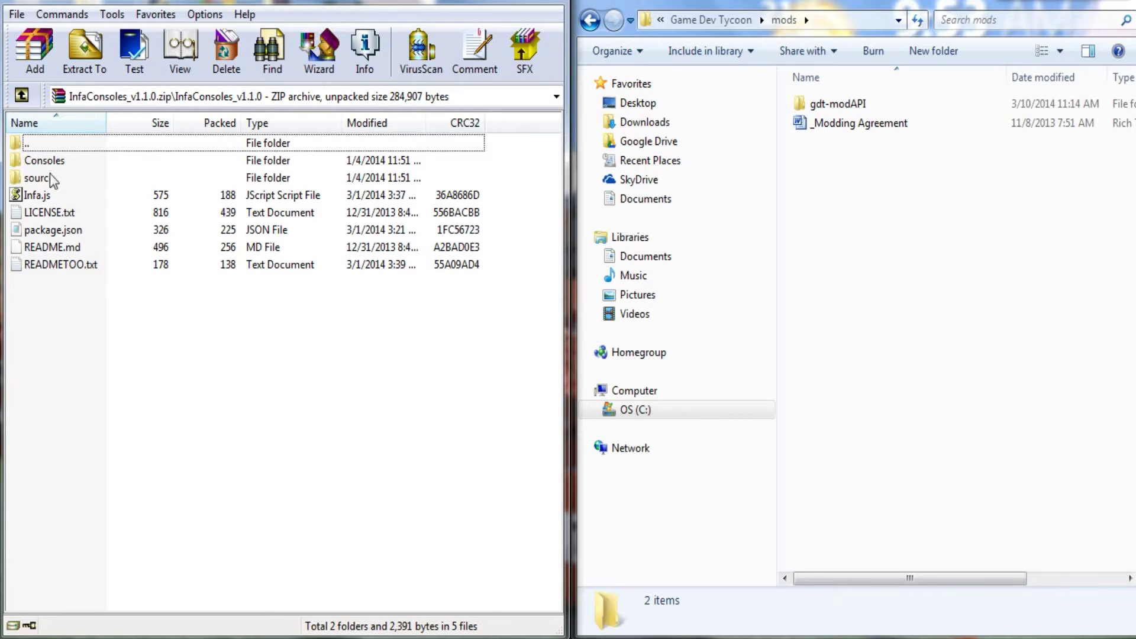
{"action": "double_click", "coordinate": [41, 145]}
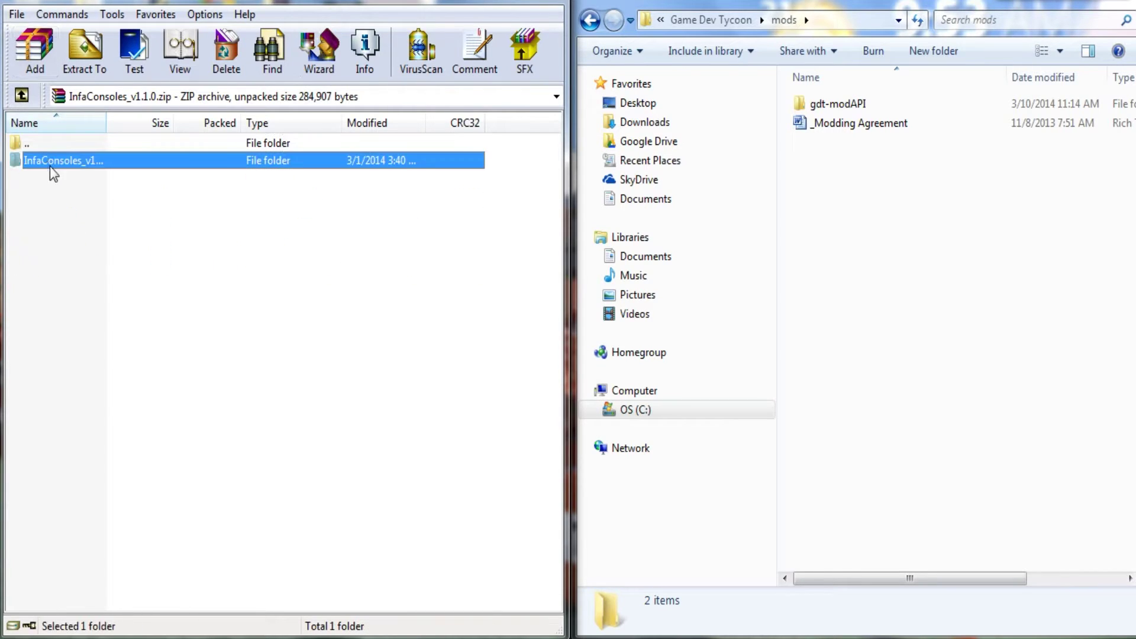
{"action": "left_click_drag", "start_coordinate": [56, 165], "coordinate": [903, 278]}
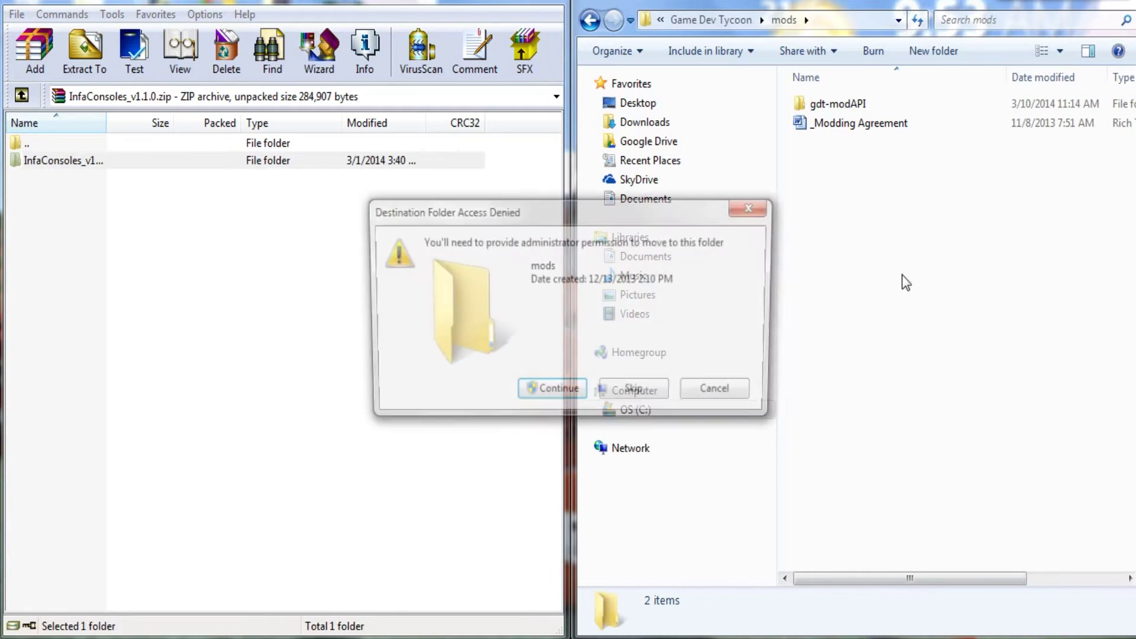
{"action": "left_click", "coordinate": [551, 394]}
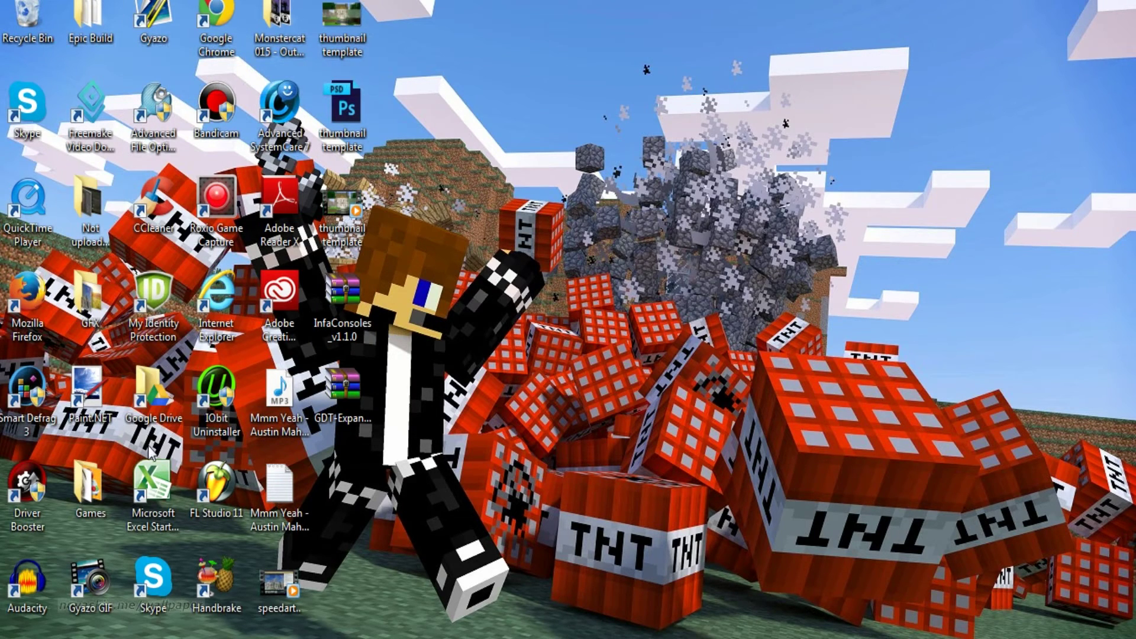
Step: Open the Games folder on the desktop
{"action": "double_click", "coordinate": [71, 511]}
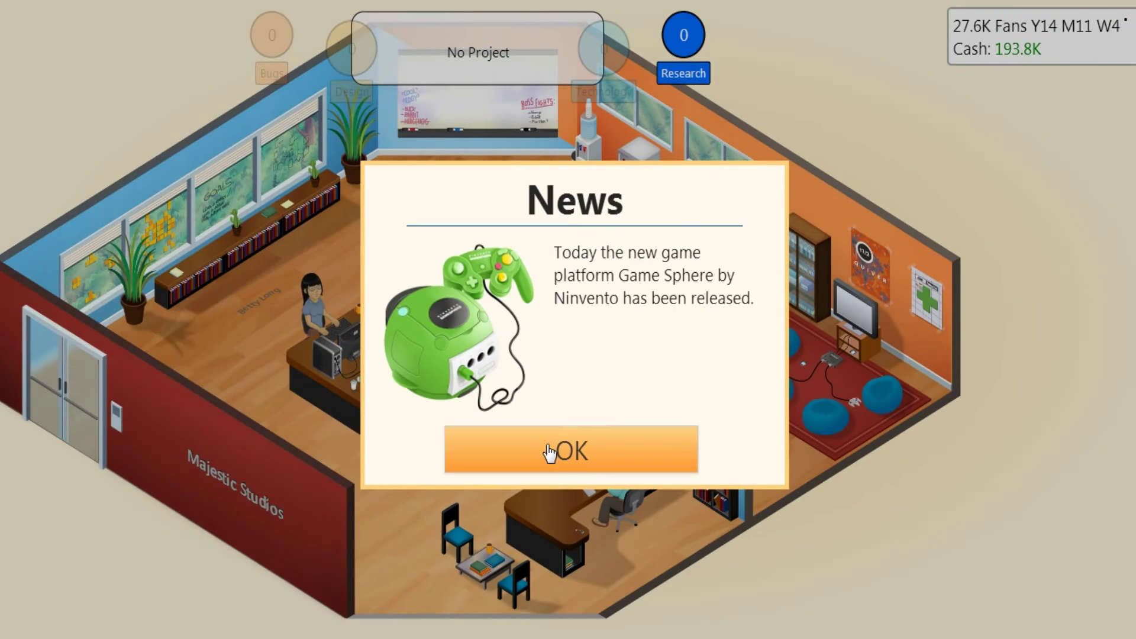
Step: Dismiss the Game Sphere news, confirm InfaConsoles v1.1.0 in the Mods list, and exit the game
{"action": "left_click", "coordinate": [534, 452]}
{"action": "key", "text": "Escape"}
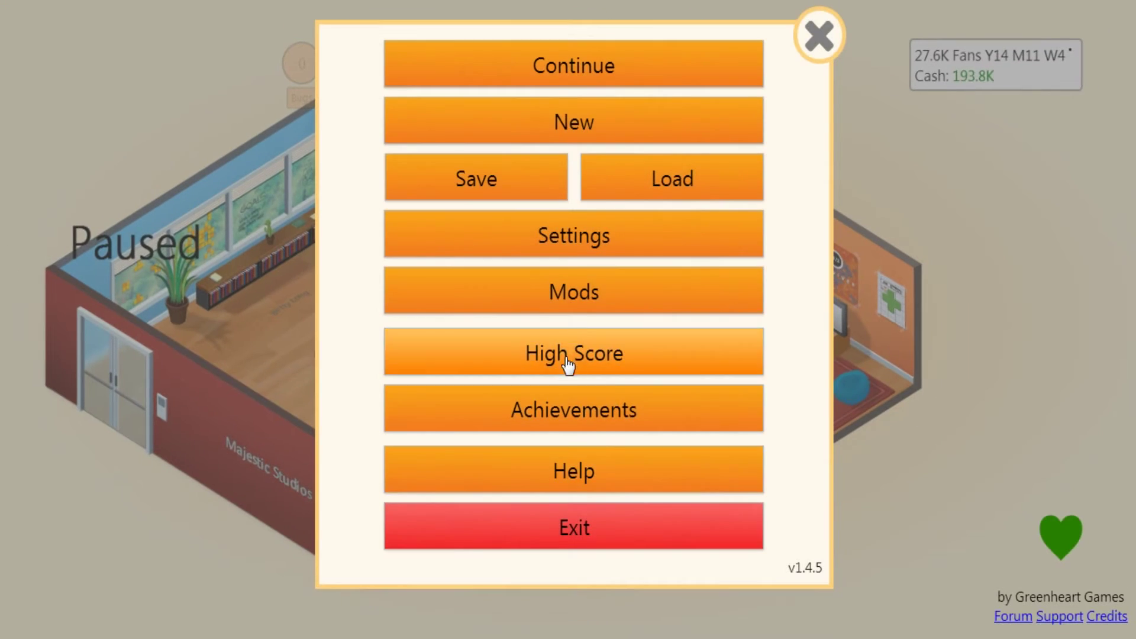
{"action": "left_click", "coordinate": [589, 314]}
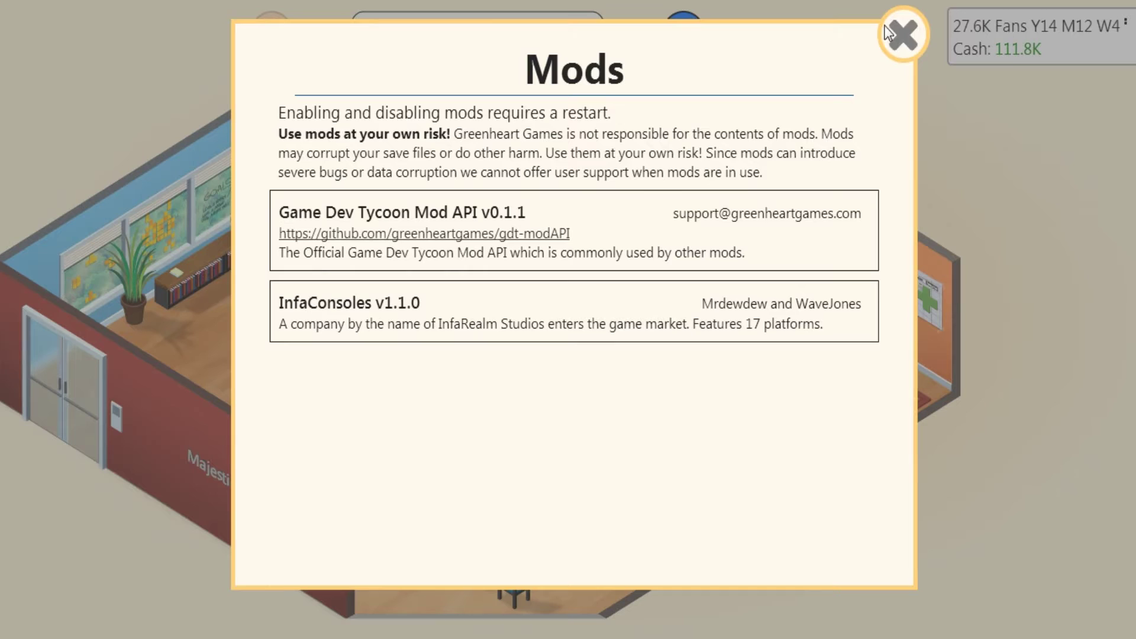
{"action": "left_click", "coordinate": [902, 41]}
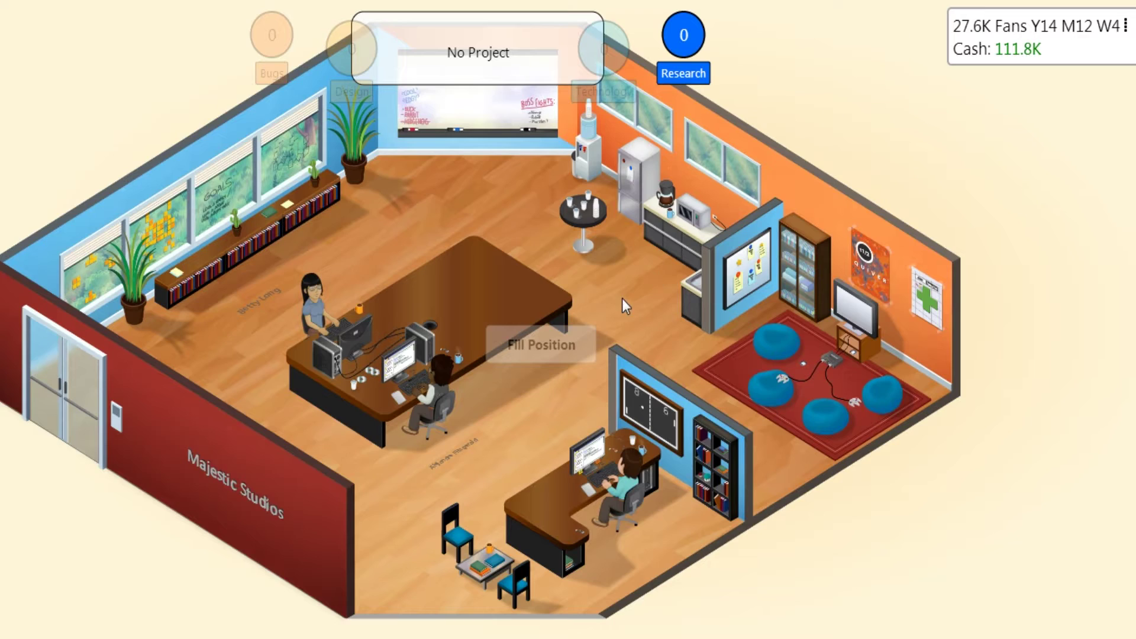
{"action": "left_click", "coordinate": [728, 526]}
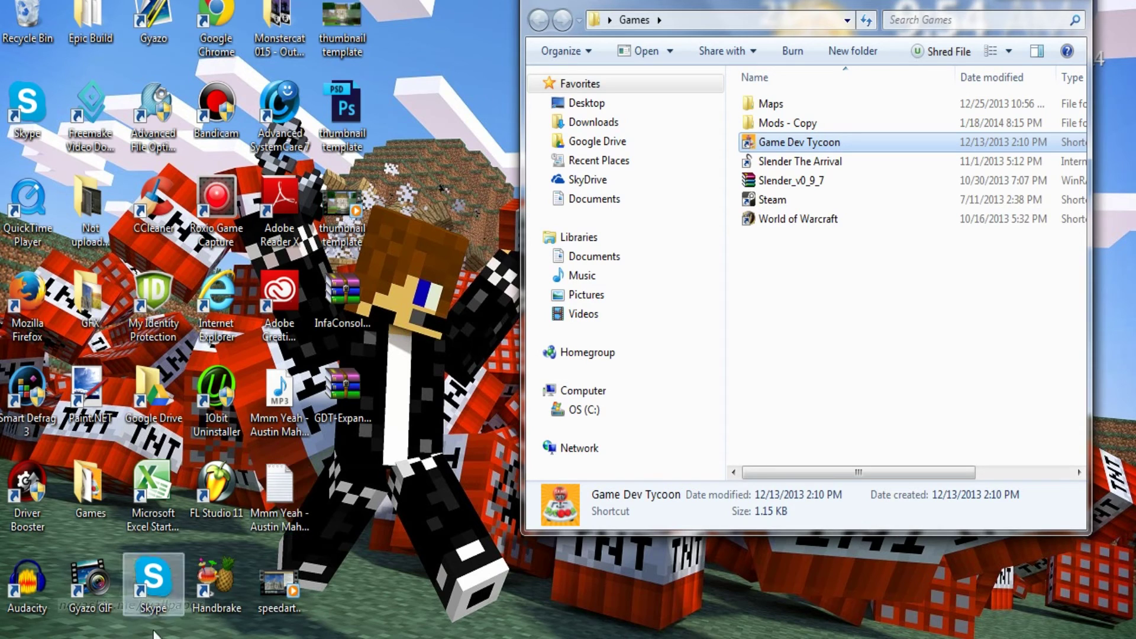
Step: Extract the GDT-Expansion-Pack-master folder into mods with administrator permission and close WinRAR
{"action": "left_click", "coordinate": [345, 390]}
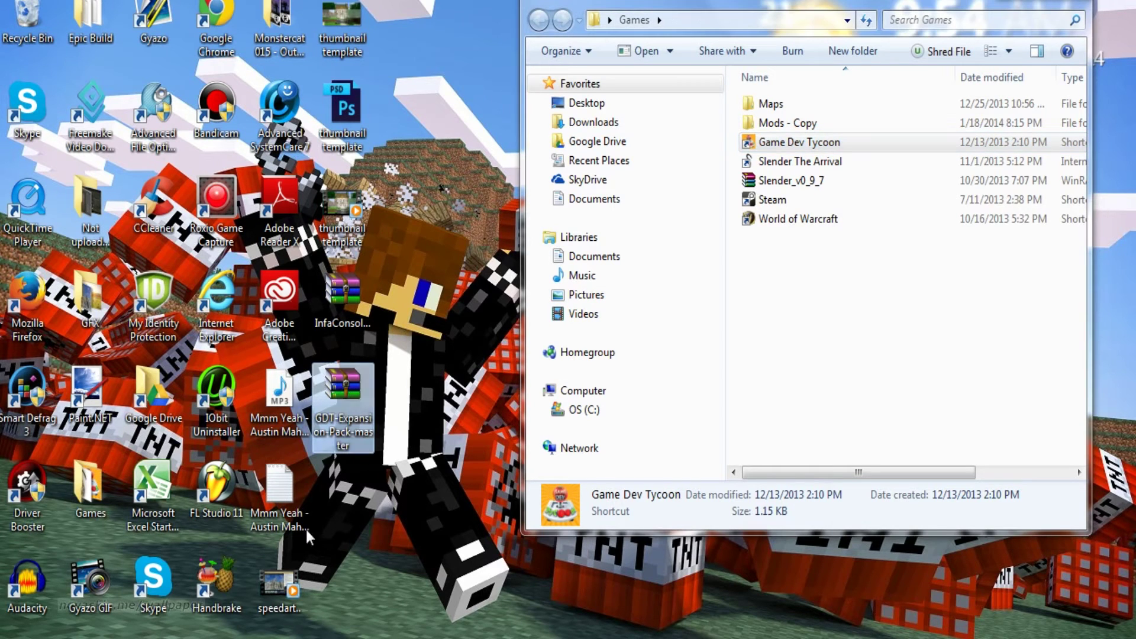
{"action": "left_click", "coordinate": [186, 580]}
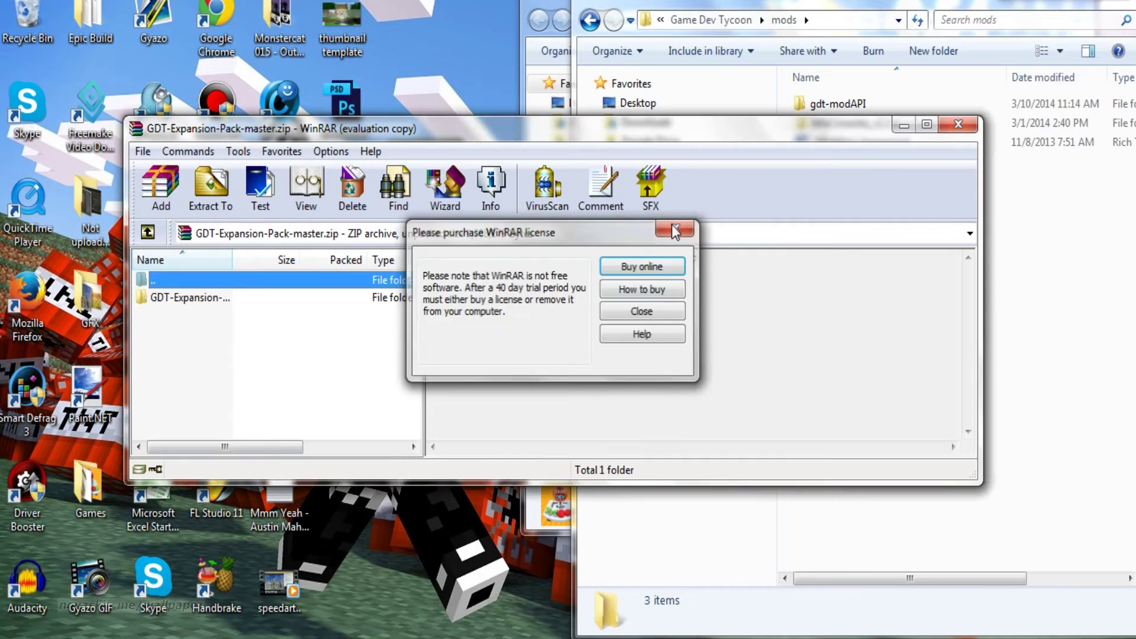
{"action": "left_click", "coordinate": [677, 228]}
{"action": "left_click_drag", "start_coordinate": [323, 297], "coordinate": [1037, 313]}
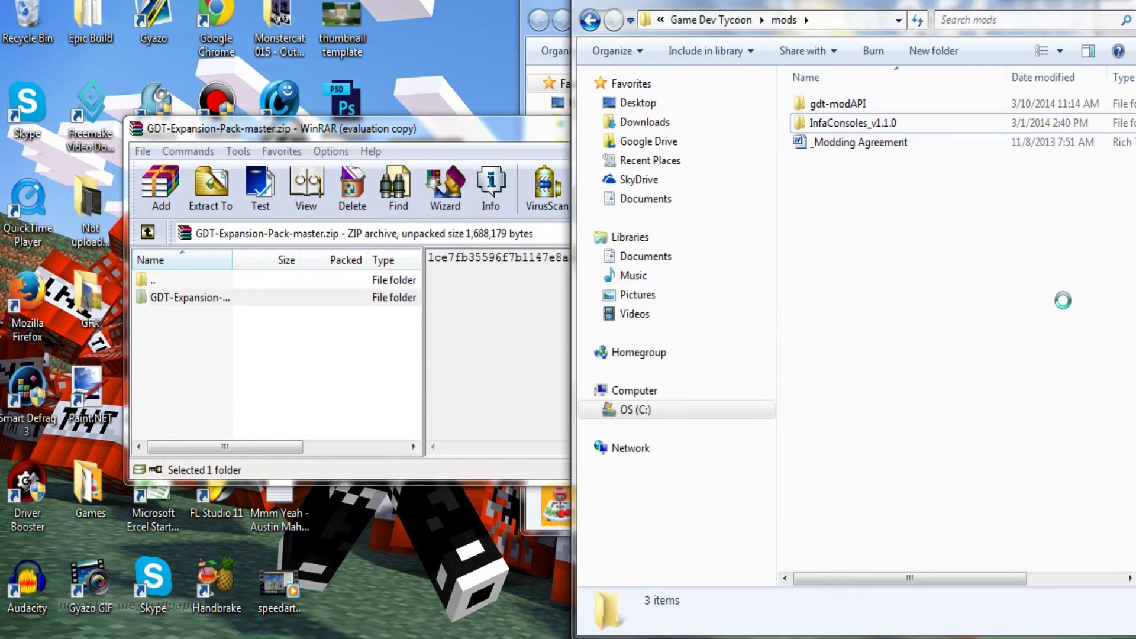
{"action": "left_click", "coordinate": [543, 398]}
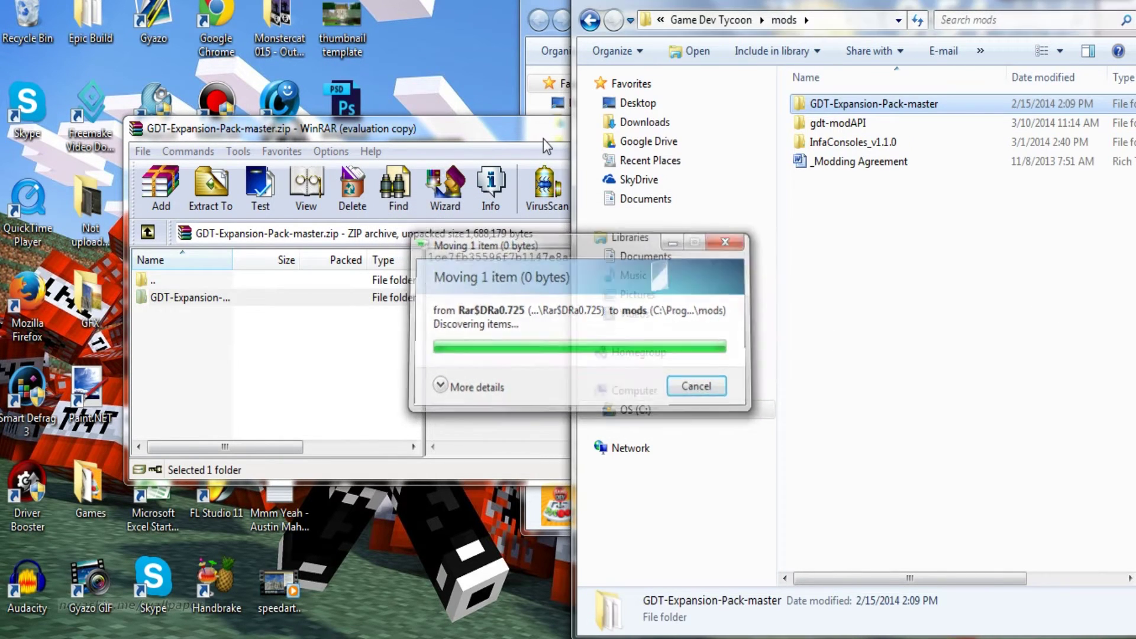
{"action": "left_click", "coordinate": [958, 124]}
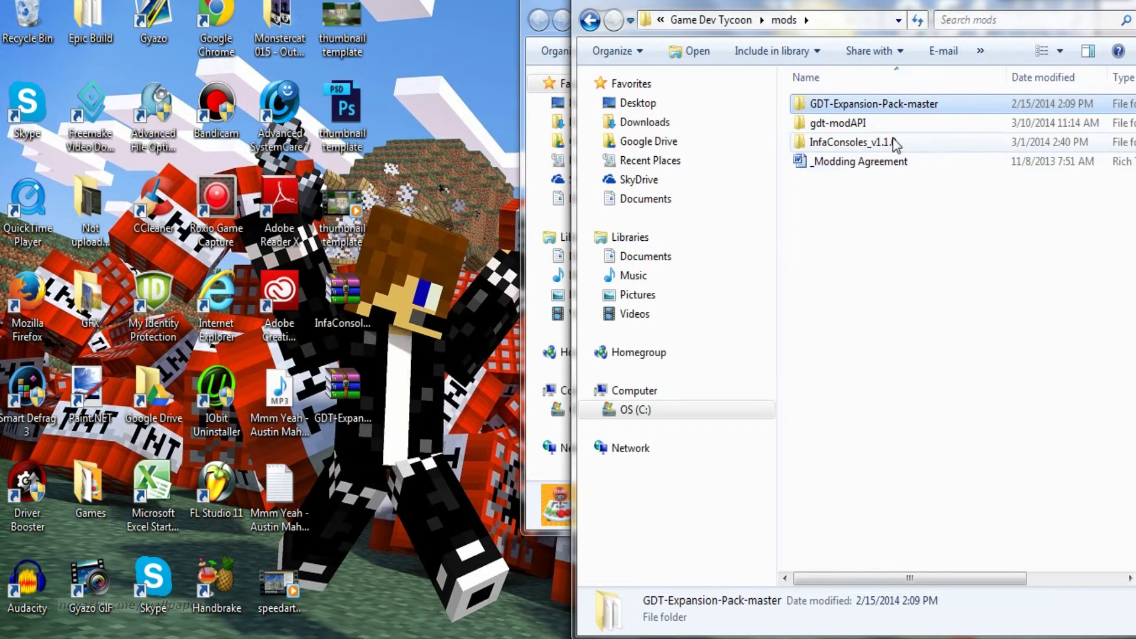
Step: Inspect the copied folder down to its ExpansionPack subfolder, return to mods, and reposition the window
{"action": "double_click", "coordinate": [888, 106]}
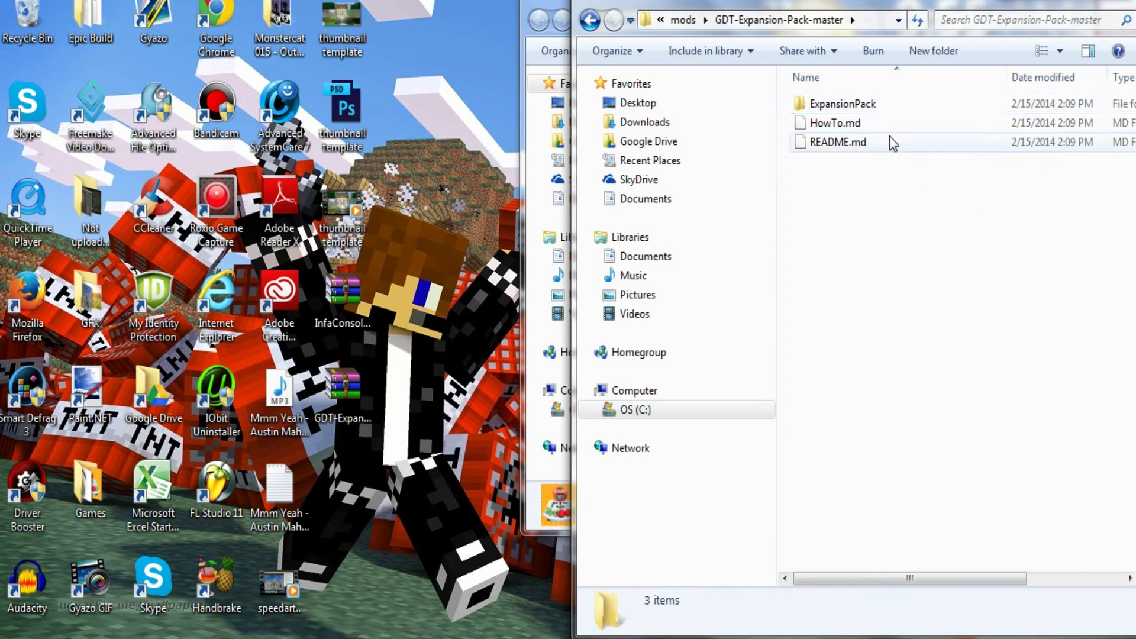
{"action": "double_click", "coordinate": [895, 102]}
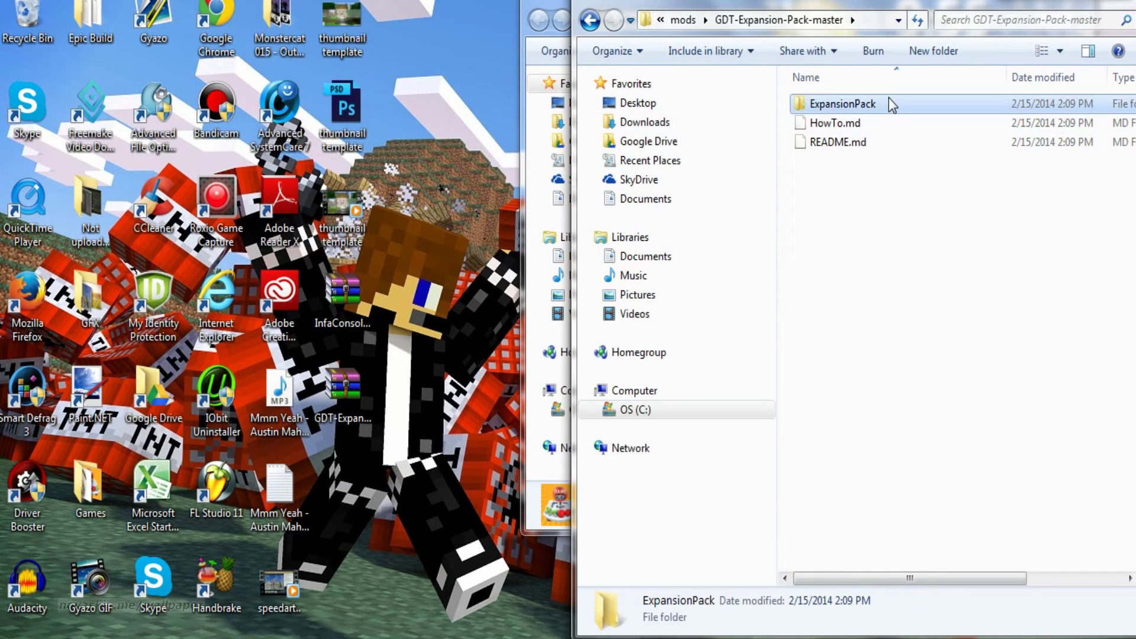
{"action": "left_click", "coordinate": [590, 20]}
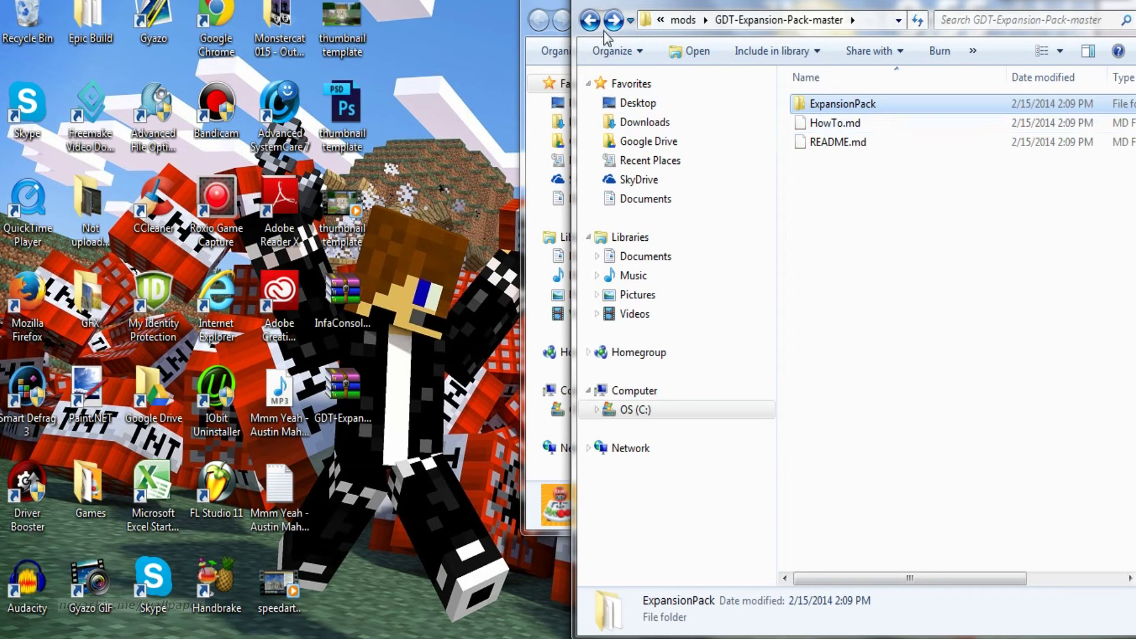
{"action": "left_click", "coordinate": [597, 25]}
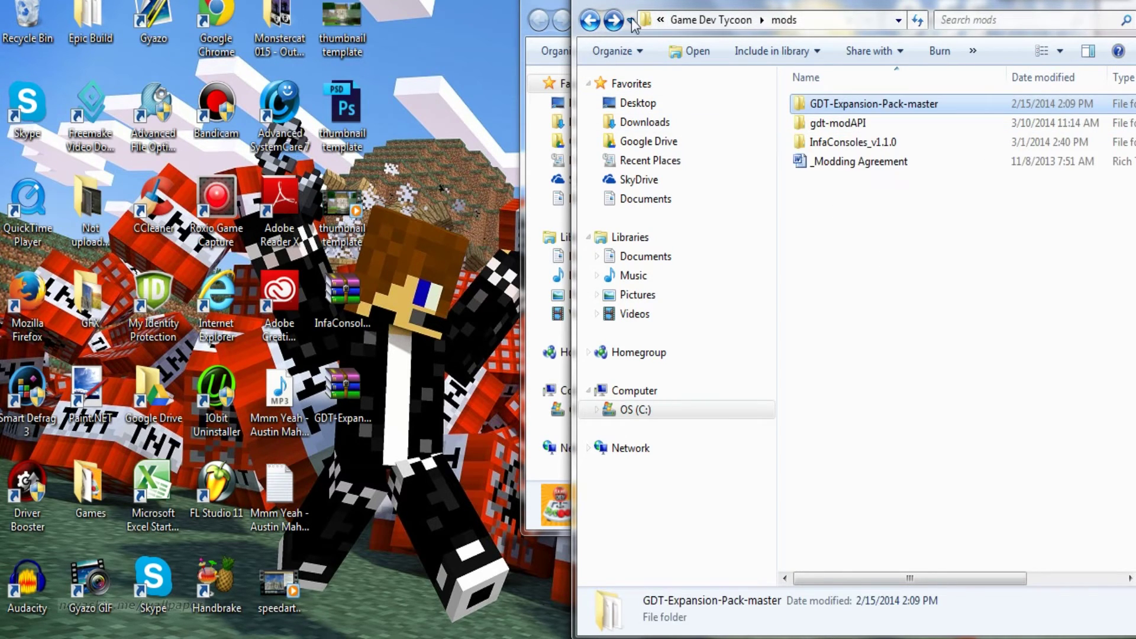
{"action": "left_click_drag", "start_coordinate": [696, 13], "coordinate": [645, 66]}
{"action": "left_click_drag", "start_coordinate": [1020, 42], "coordinate": [950, 120]}
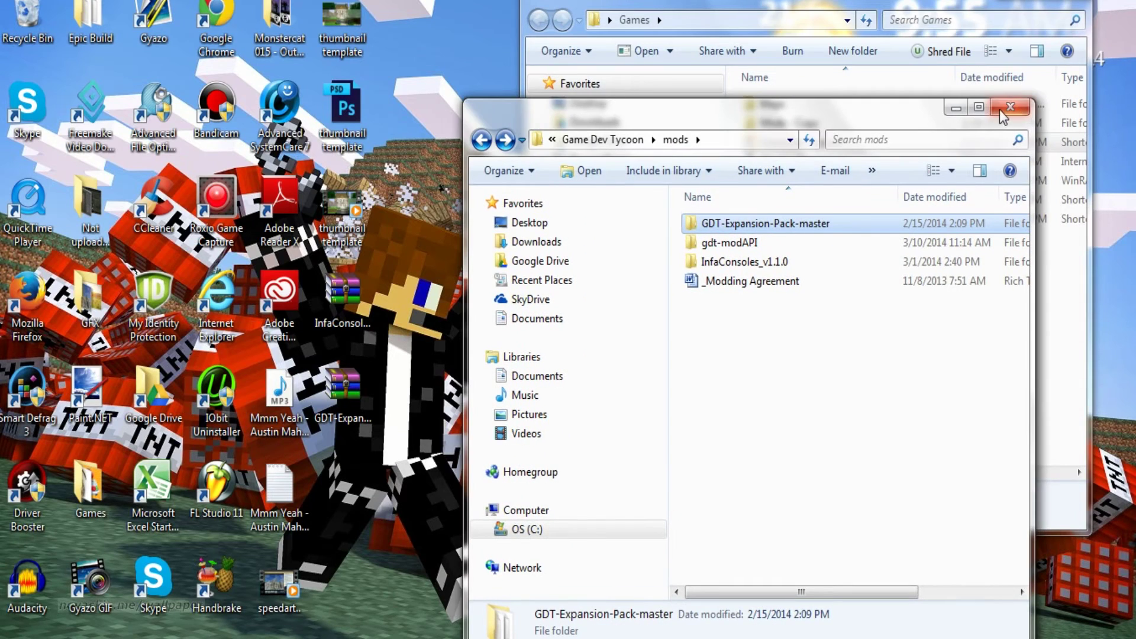
Step: Check the Mods list shows only Mod API v0.1.1 and InfaConsoles v1.1.0, close it, and bring up the mods folder
{"action": "left_click", "coordinate": [807, 16]}
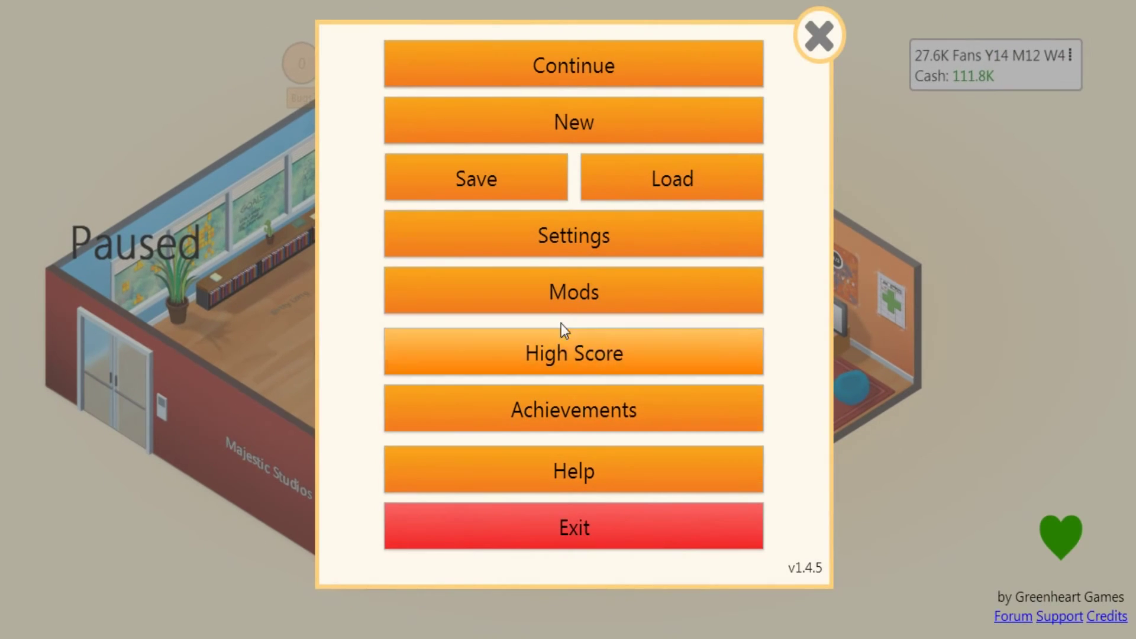
{"action": "left_click", "coordinate": [583, 296]}
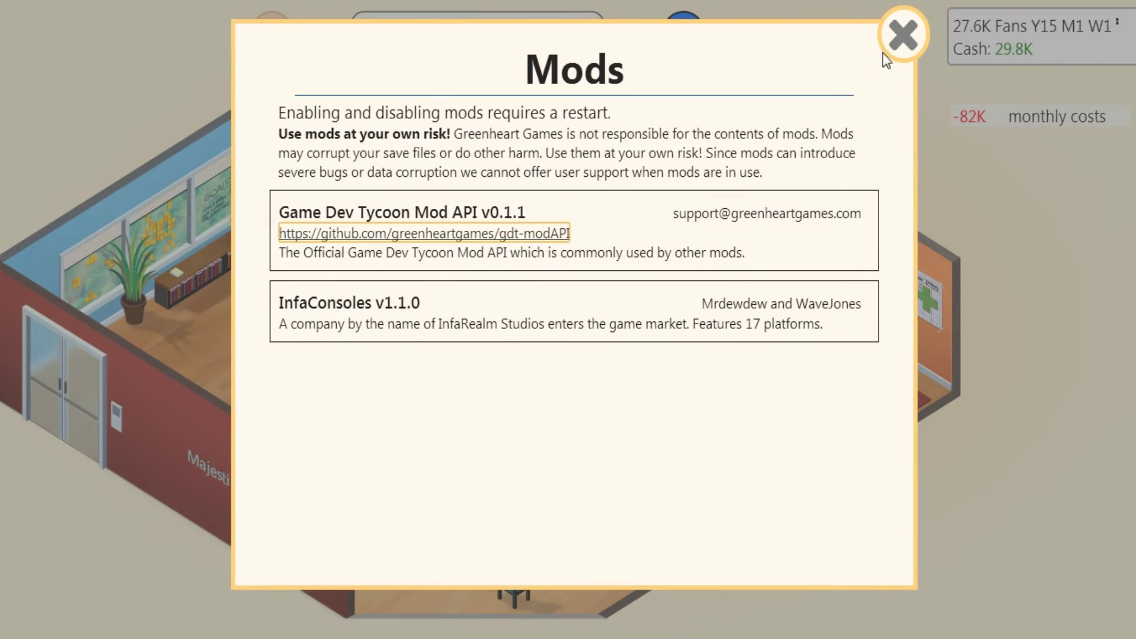
{"action": "left_click", "coordinate": [902, 35]}
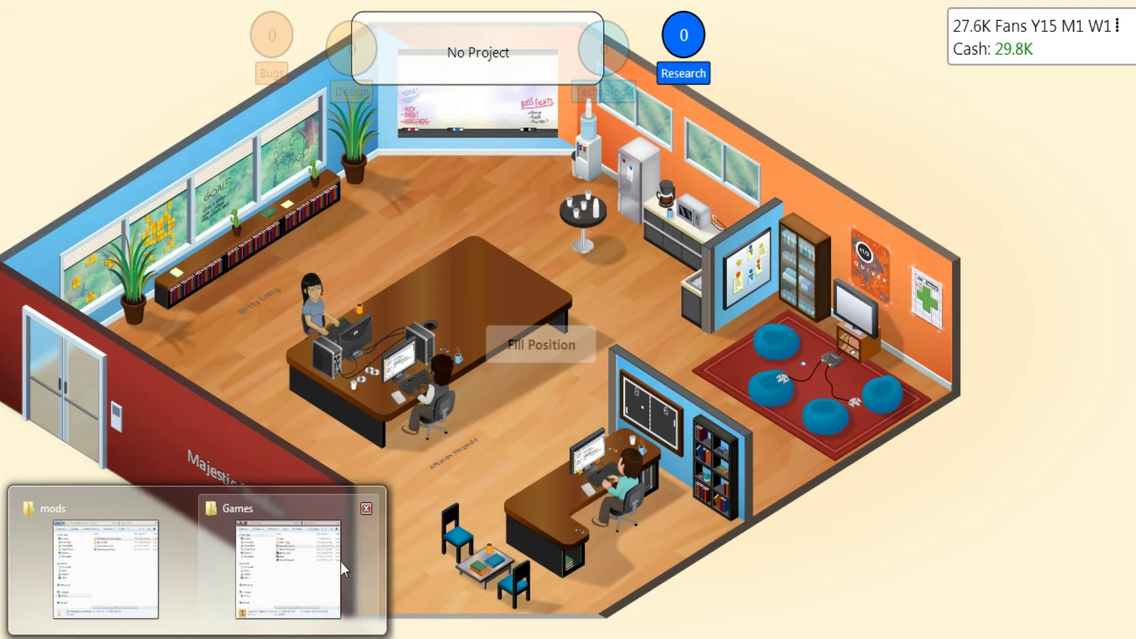
{"action": "left_click", "coordinate": [139, 571]}
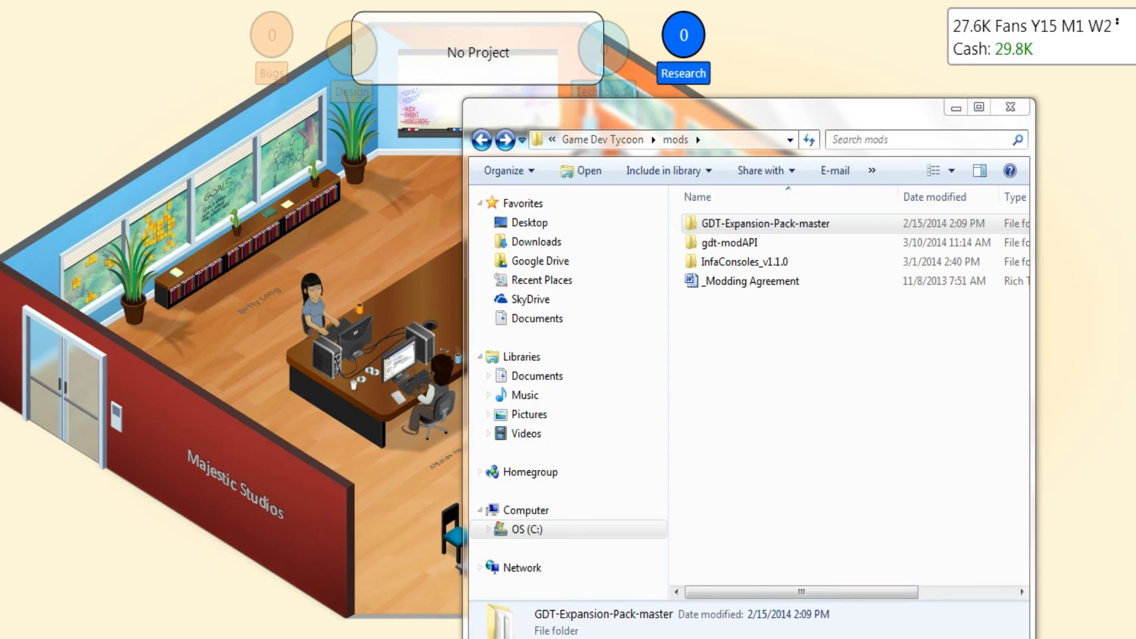
Step: Close Game Dev Tycoon and delete HowTo.md and README.md inside GDT-Expansion-Pack-master
{"action": "right_click", "coordinate": [645, 637]}
{"action": "left_click", "coordinate": [637, 613]}
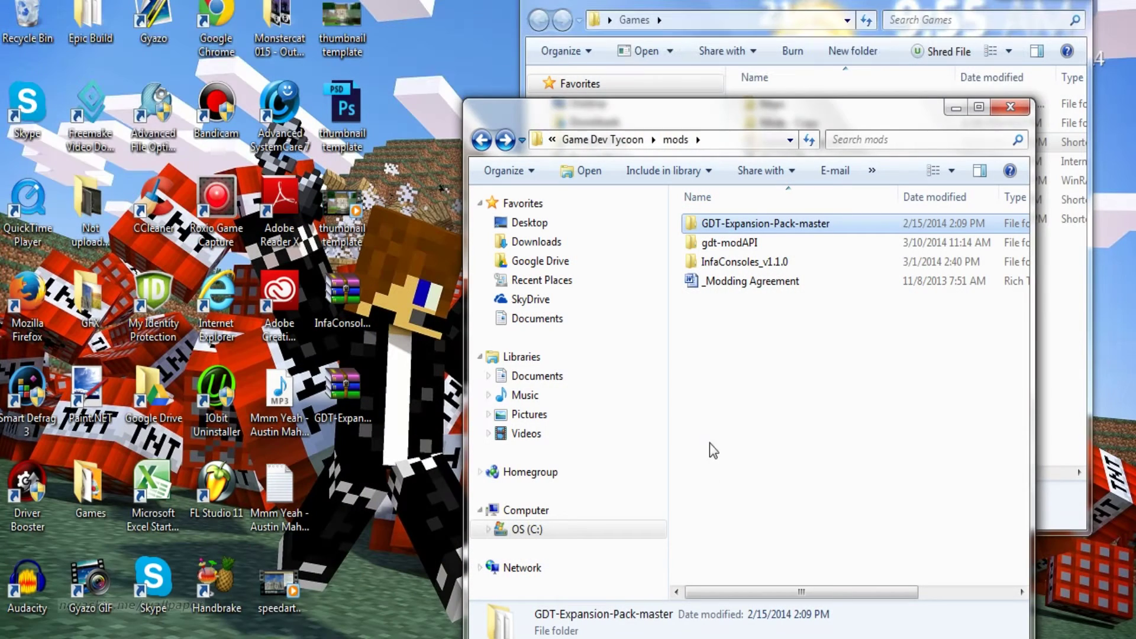
{"action": "double_click", "coordinate": [781, 225]}
{"action": "left_click", "coordinate": [758, 228]}
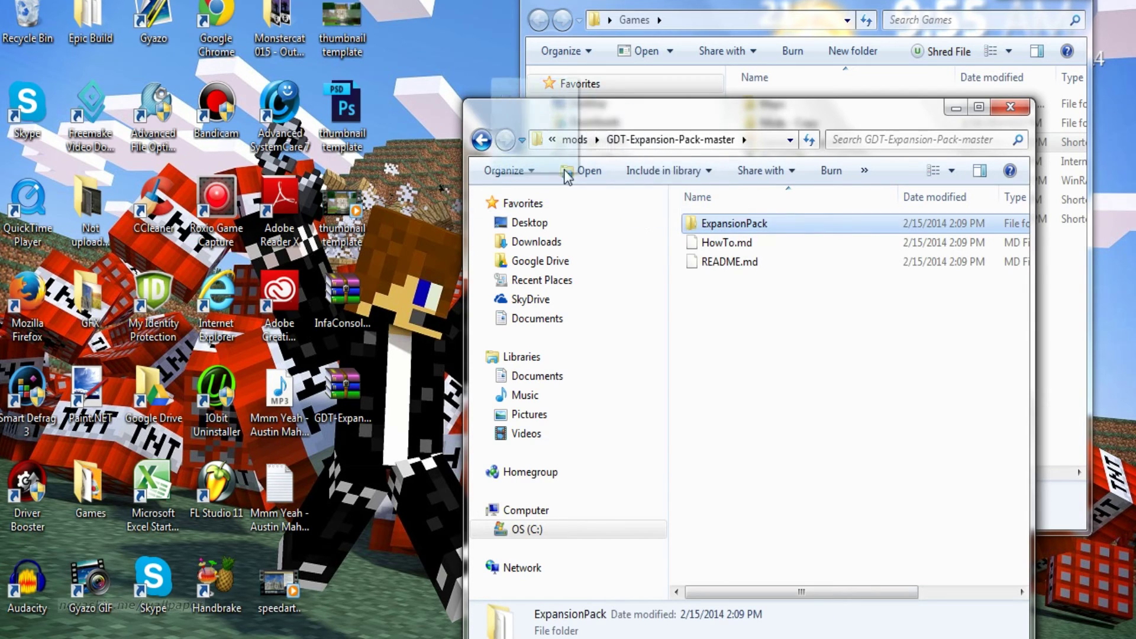
{"action": "left_click_drag", "start_coordinate": [742, 332], "coordinate": [746, 248]}
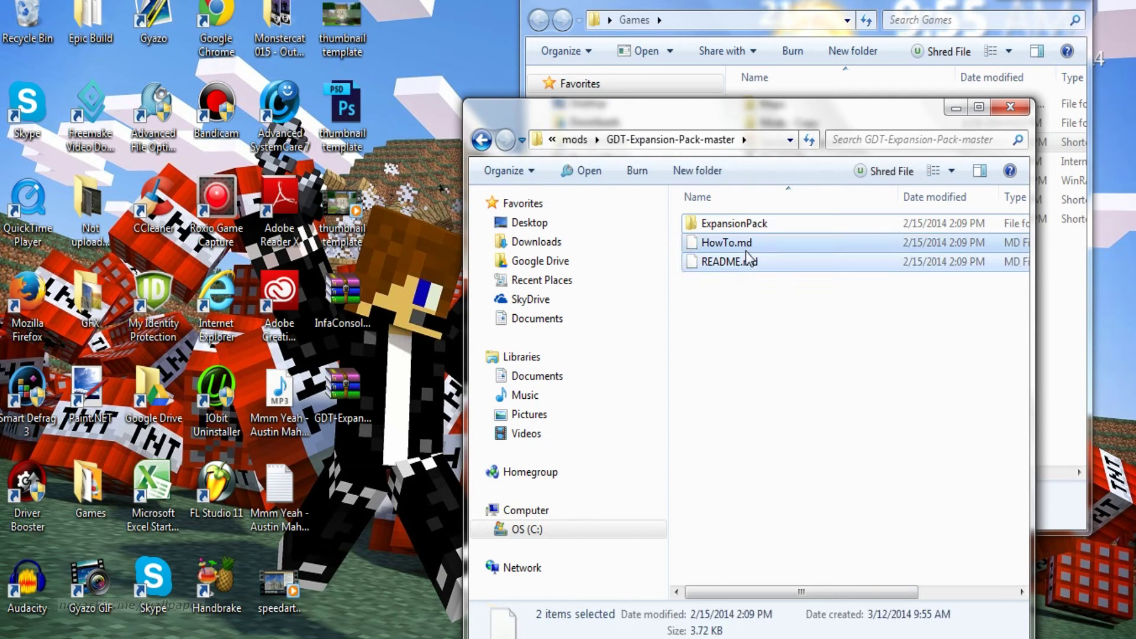
{"action": "key", "text": "Delete"}
{"action": "key", "text": "Return"}
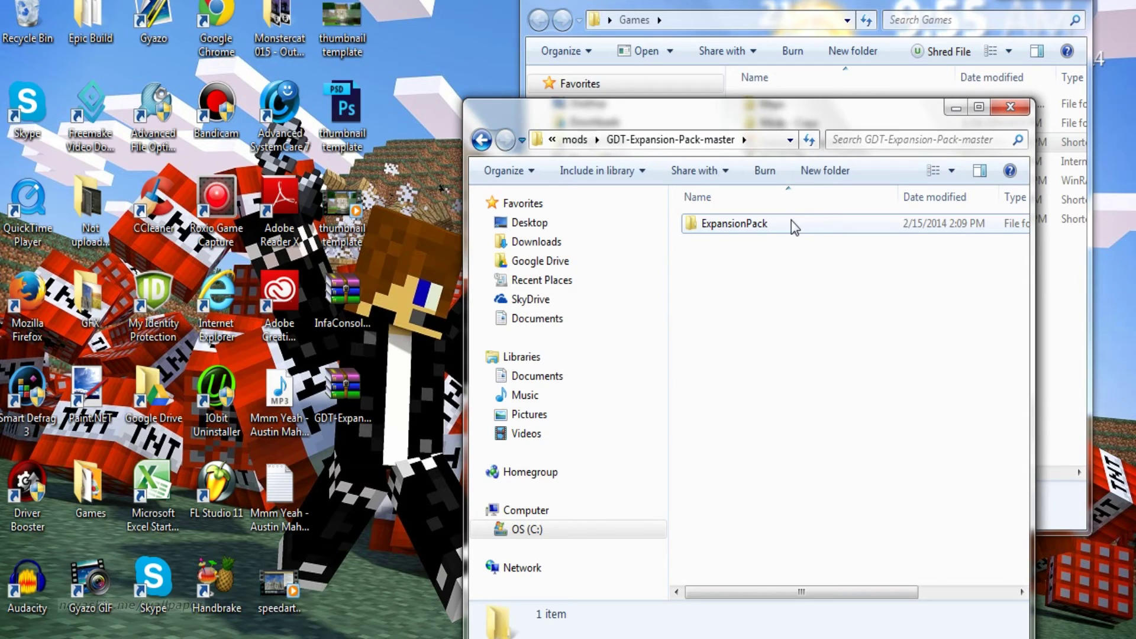
Step: Delete the GDT-Expansion-Pack-master folder from mods to the Recycle Bin
{"action": "left_click", "coordinate": [791, 224]}
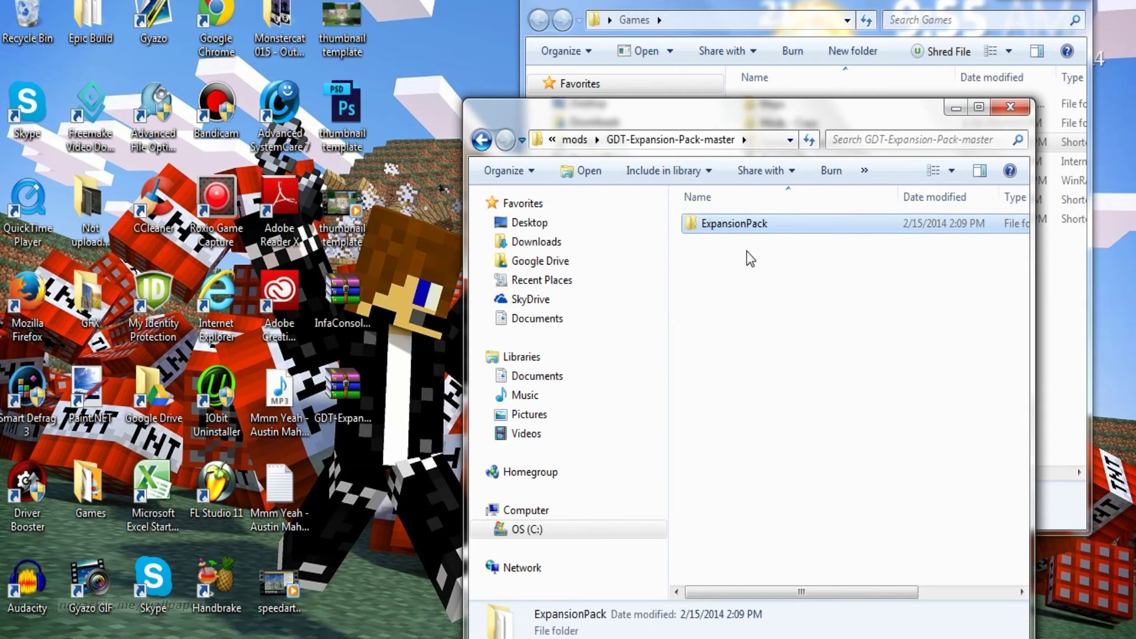
{"action": "key", "text": "BackSpace"}
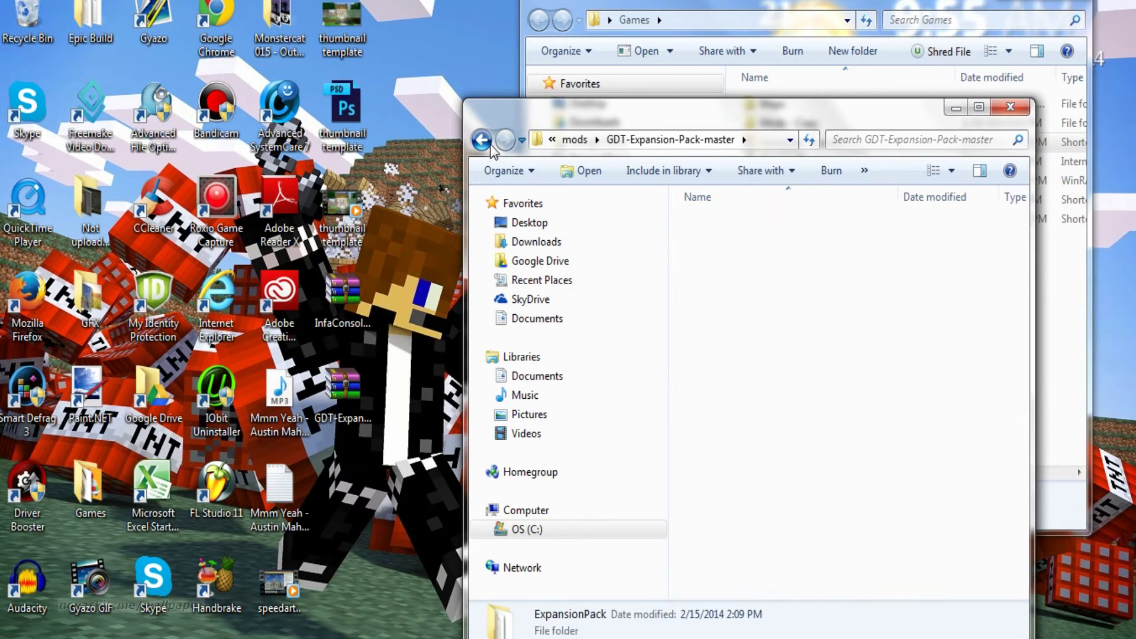
{"action": "key", "text": "Delete"}
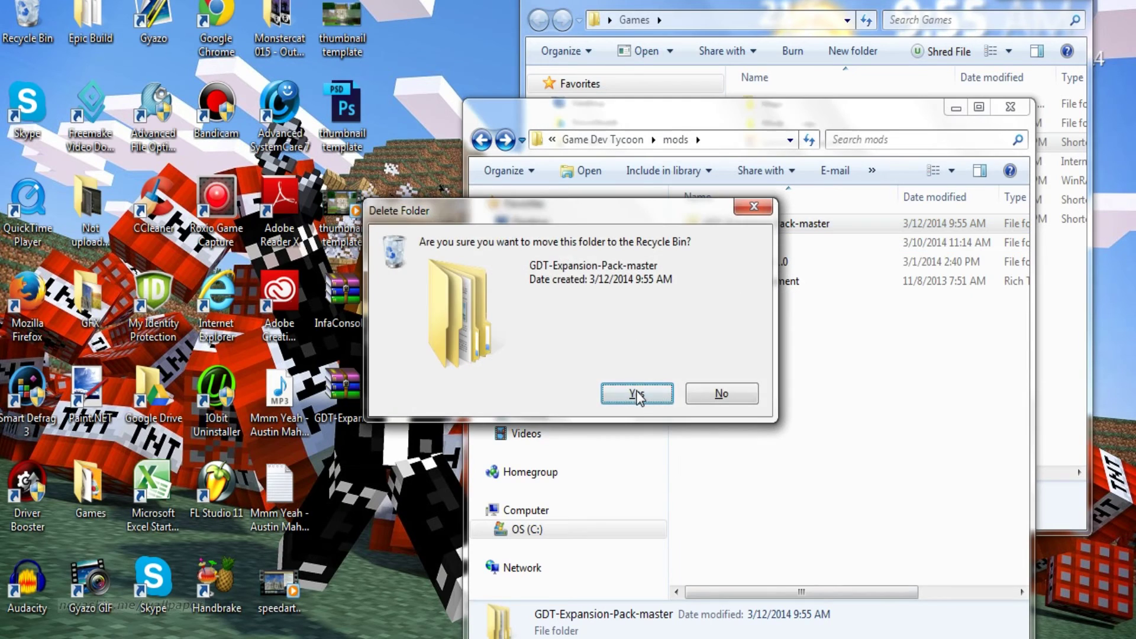
{"action": "left_click", "coordinate": [638, 395]}
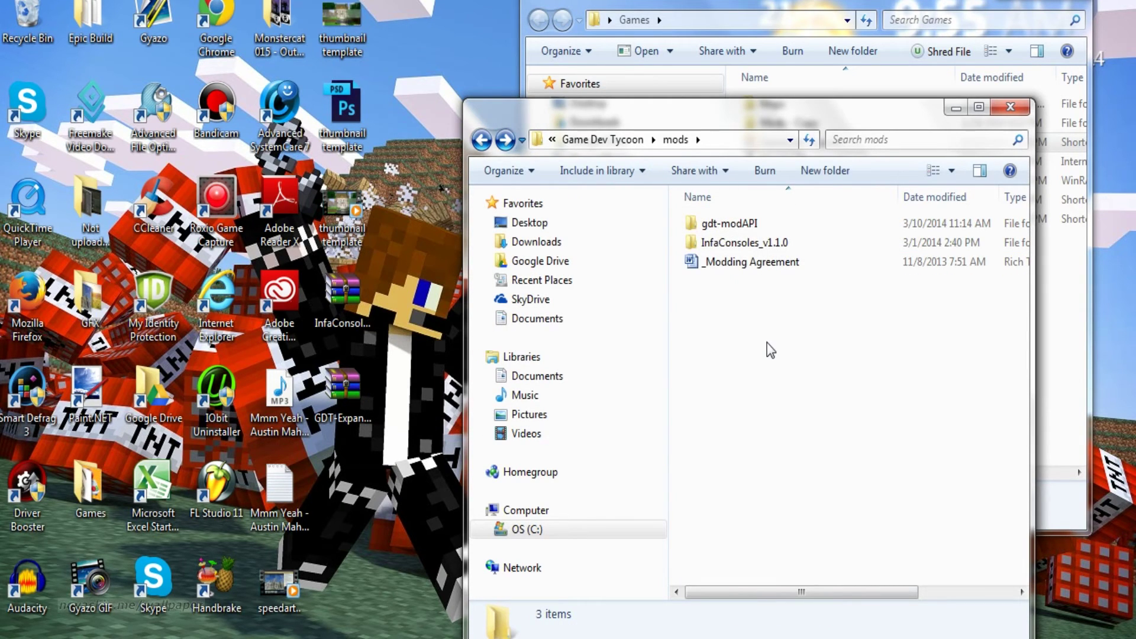
Step: Extract only the ExpansionPack folder from the archive into mods with administrator permission, then close WinRAR
{"action": "left_click_drag", "start_coordinate": [761, 140], "coordinate": [737, 269]}
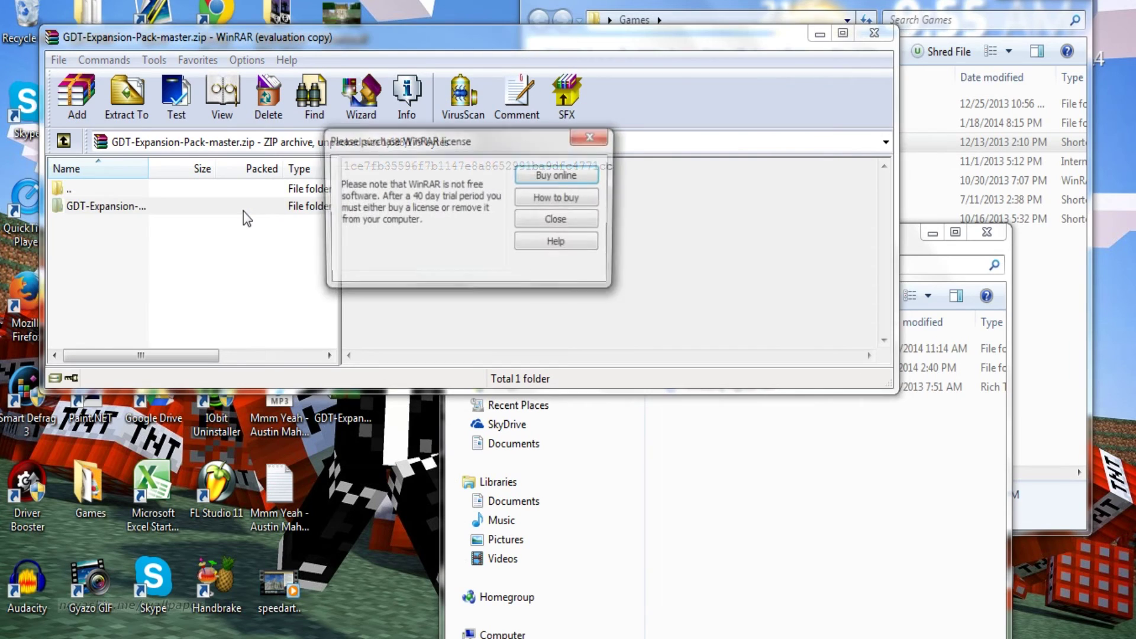
{"action": "left_click", "coordinate": [244, 207]}
{"action": "double_click", "coordinate": [244, 207]}
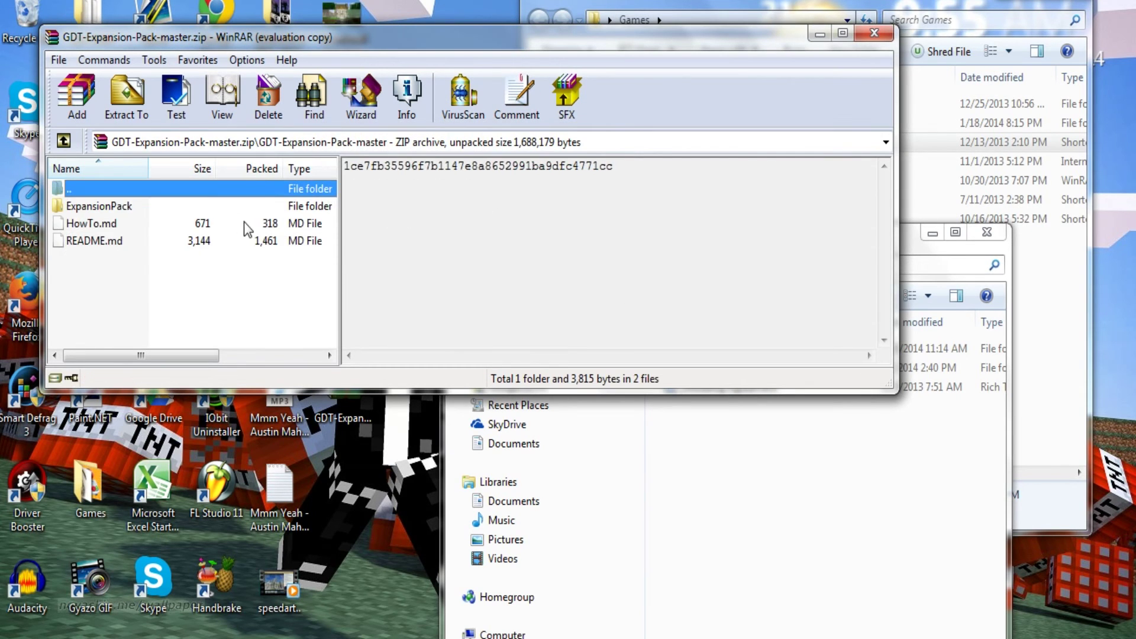
{"action": "left_click_drag", "start_coordinate": [201, 206], "coordinate": [805, 539]}
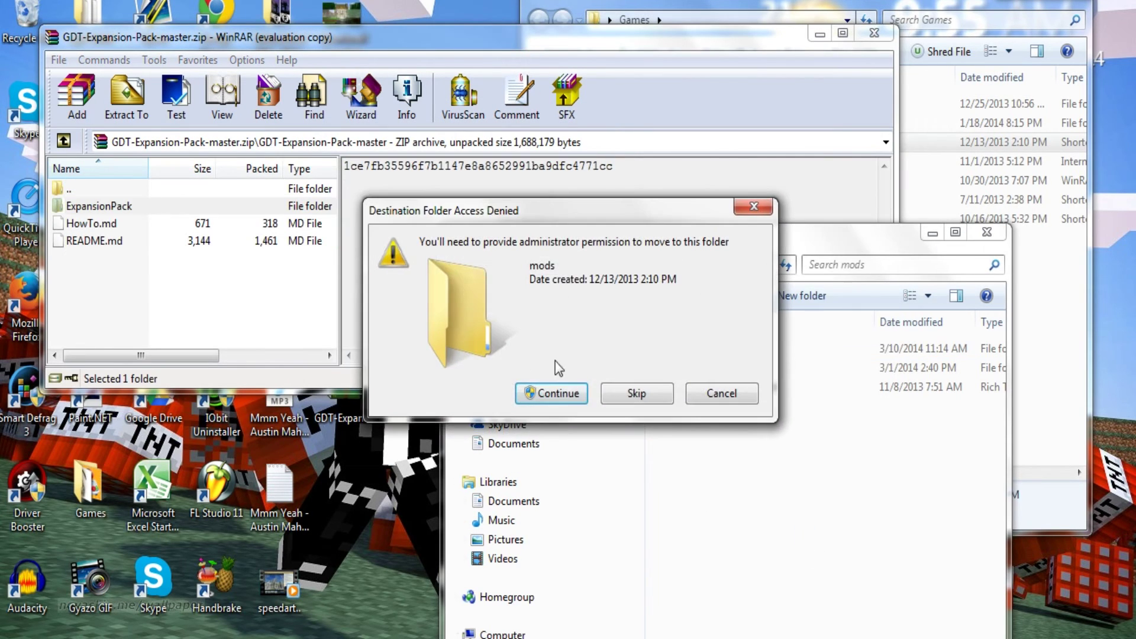
{"action": "left_click", "coordinate": [558, 392]}
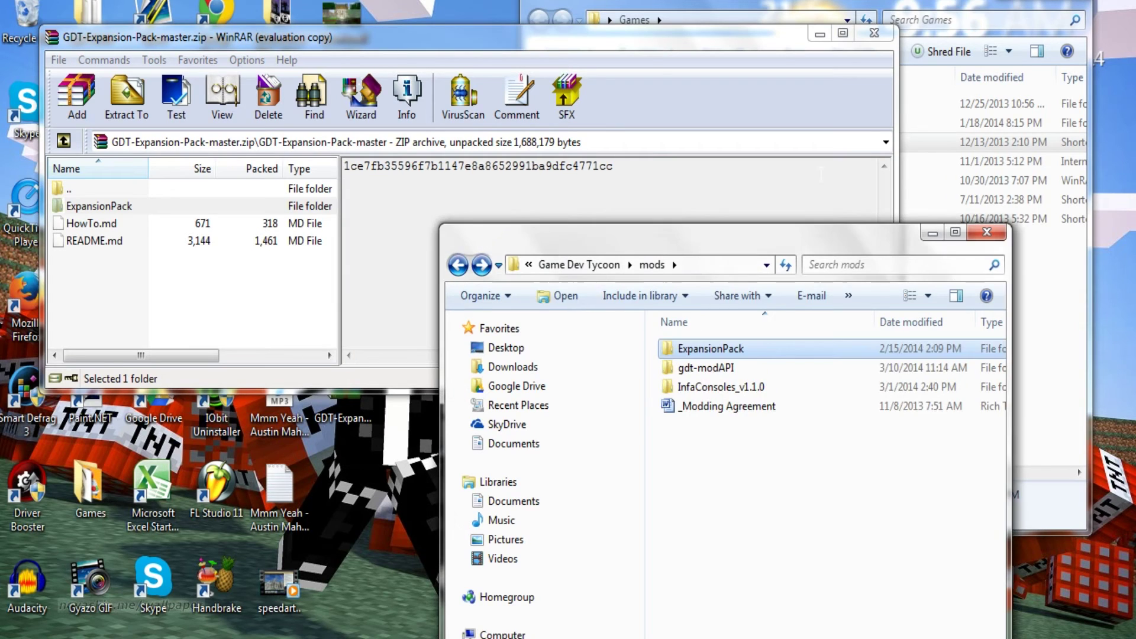
{"action": "left_click", "coordinate": [875, 34]}
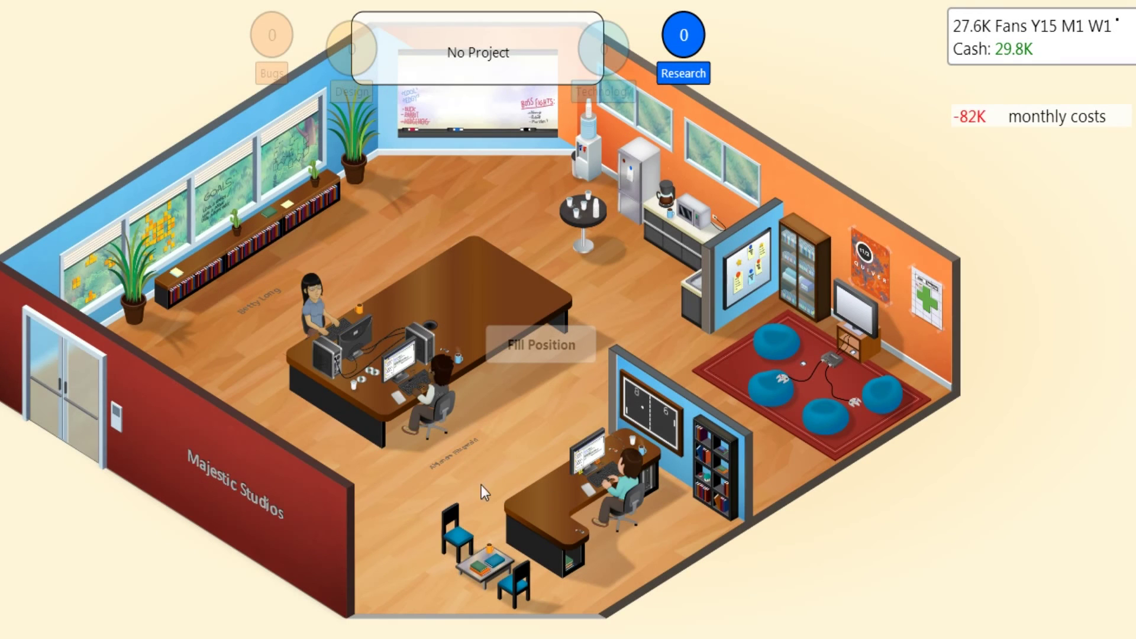
Step: Verify Expansion Pack Mod v1.0.0 and InfaConsoles v1.1.0 in the Mods list, then return to the pause menu
{"action": "key", "text": "Escape"}
{"action": "key", "text": "Escape"}
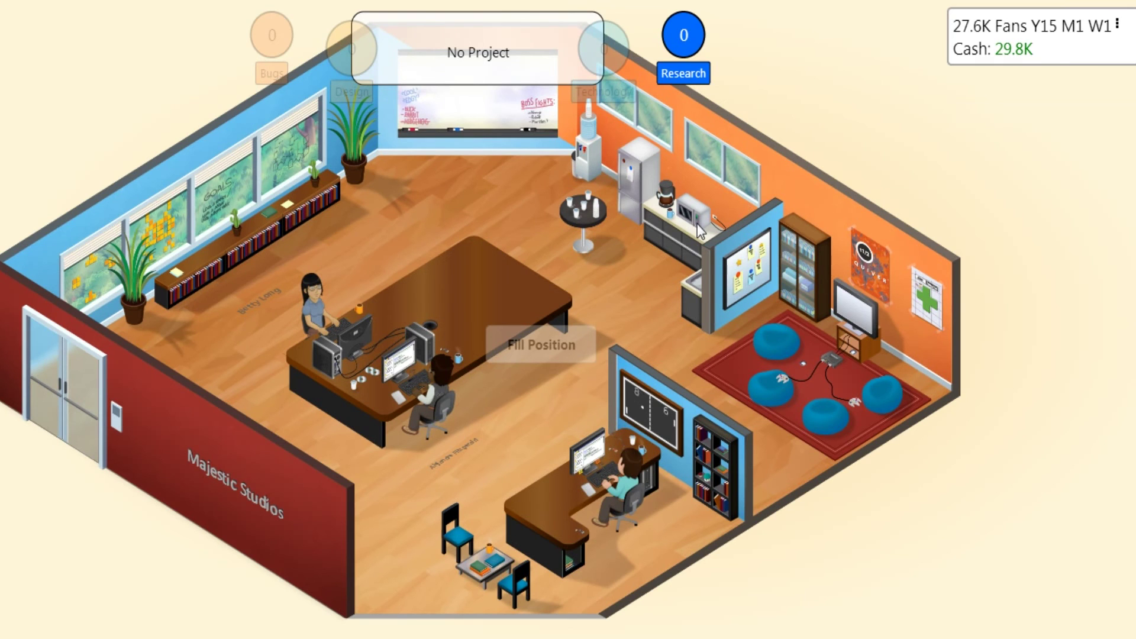
{"action": "key", "text": "Escape"}
{"action": "left_click", "coordinate": [574, 300]}
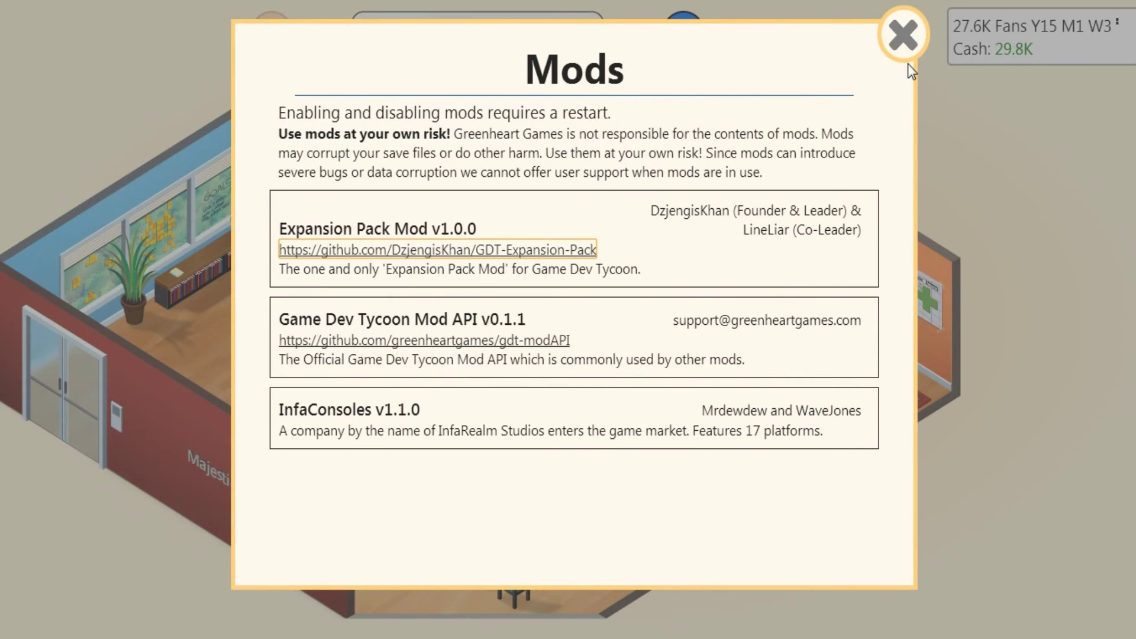
{"action": "left_click", "coordinate": [902, 33]}
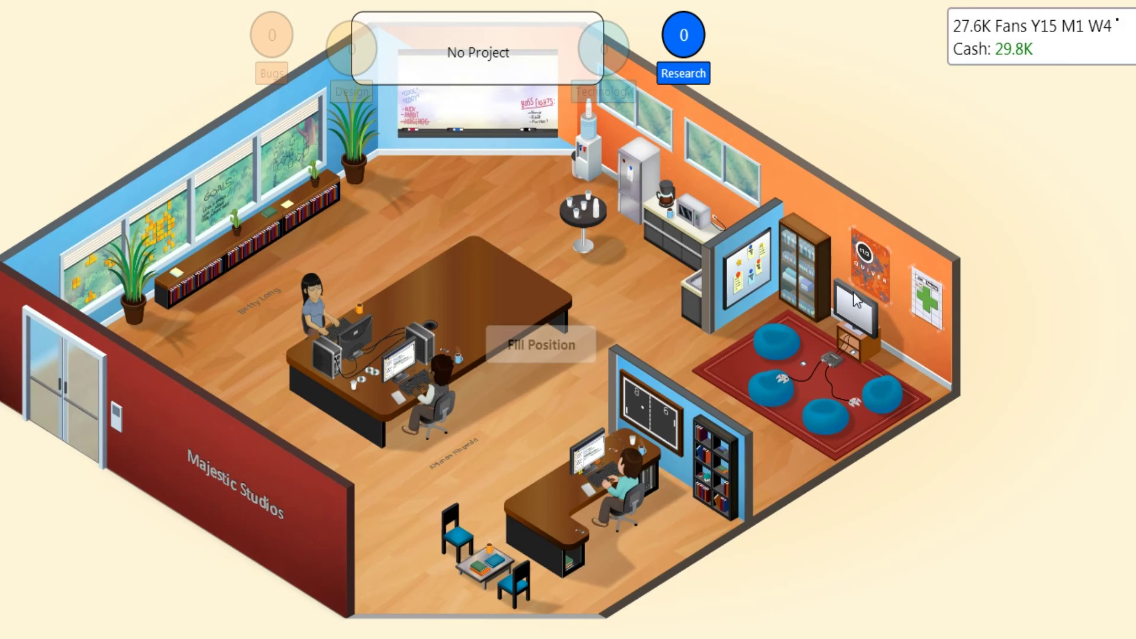
{"action": "key", "text": "Escape"}
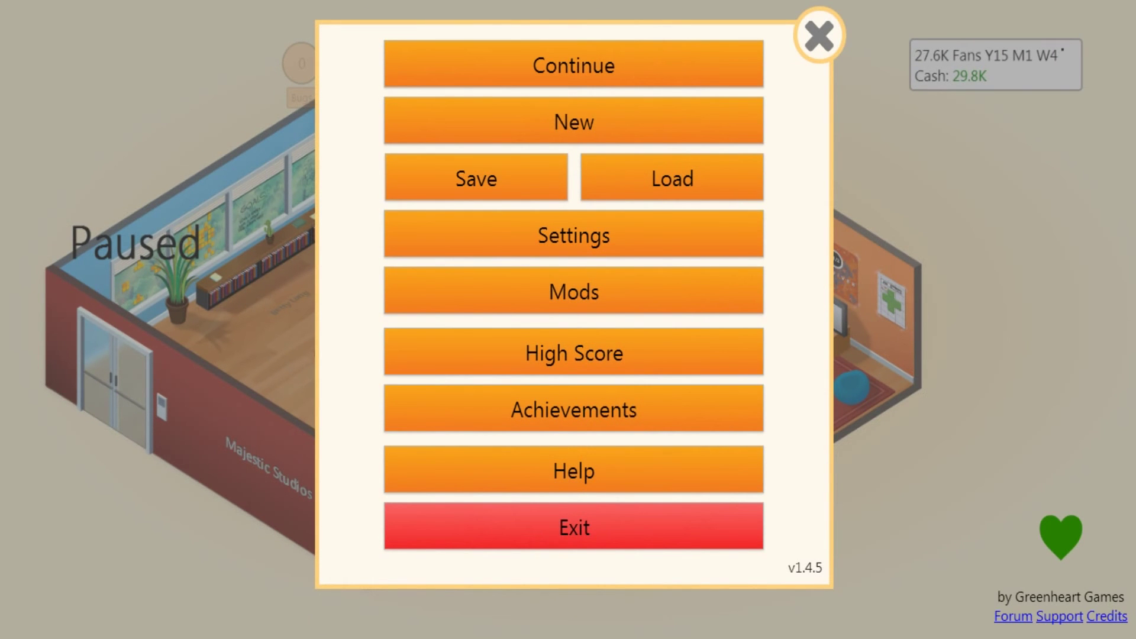
Step: Close the Games folder window, copy the mods folder's address as text, and go back to the paused game
{"action": "mouse_move", "coordinate": [197, 630]}
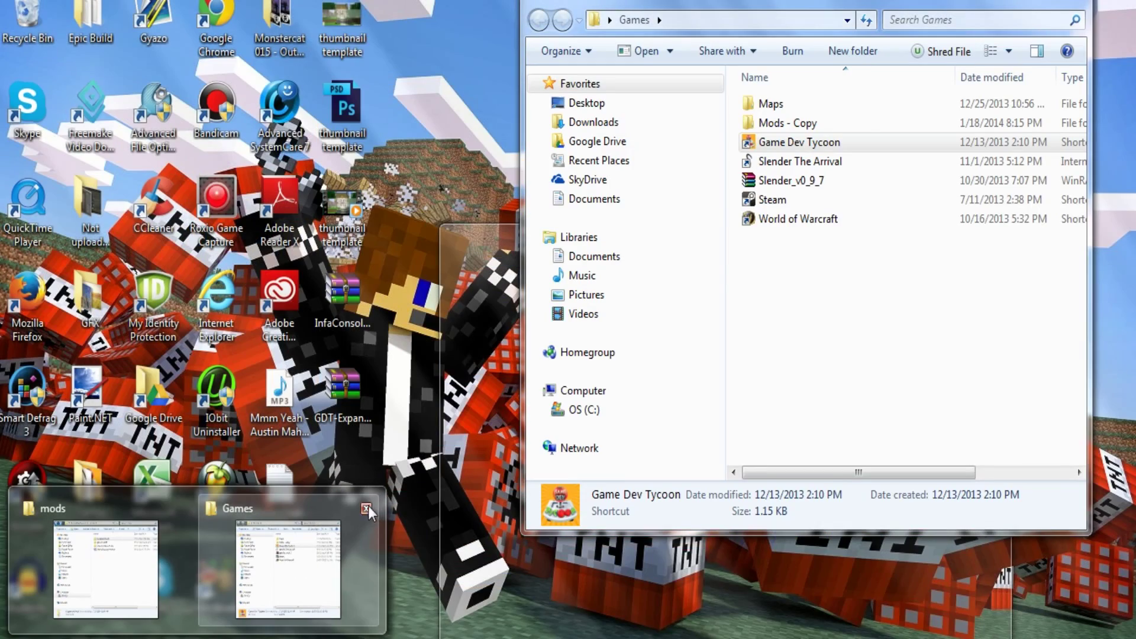
{"action": "left_click", "coordinate": [366, 508]}
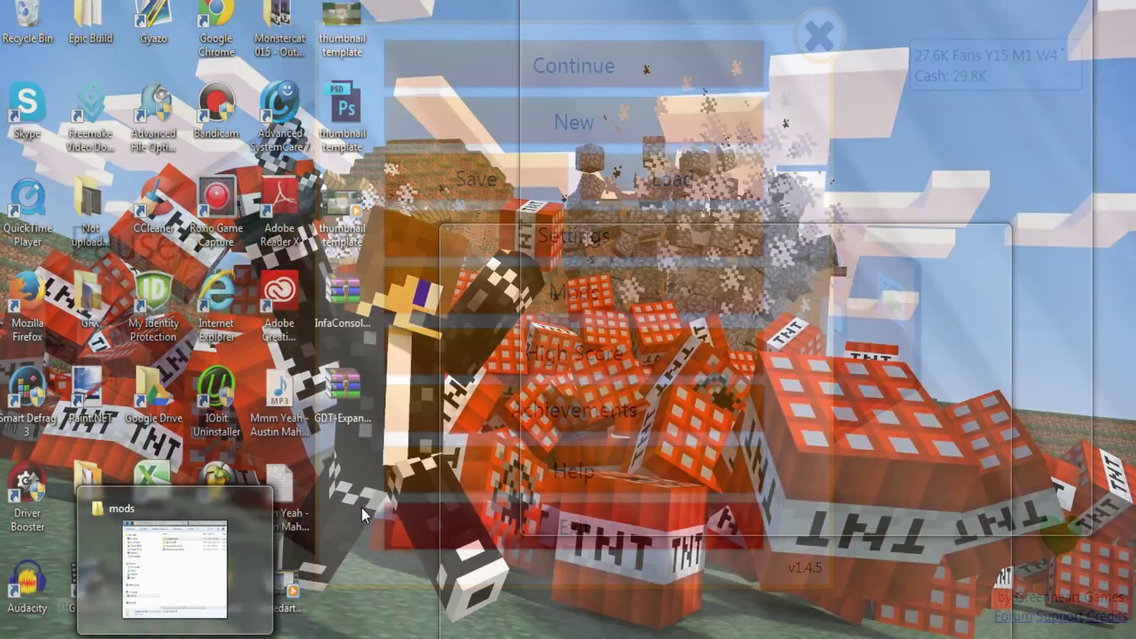
{"action": "mouse_move", "coordinate": [252, 509]}
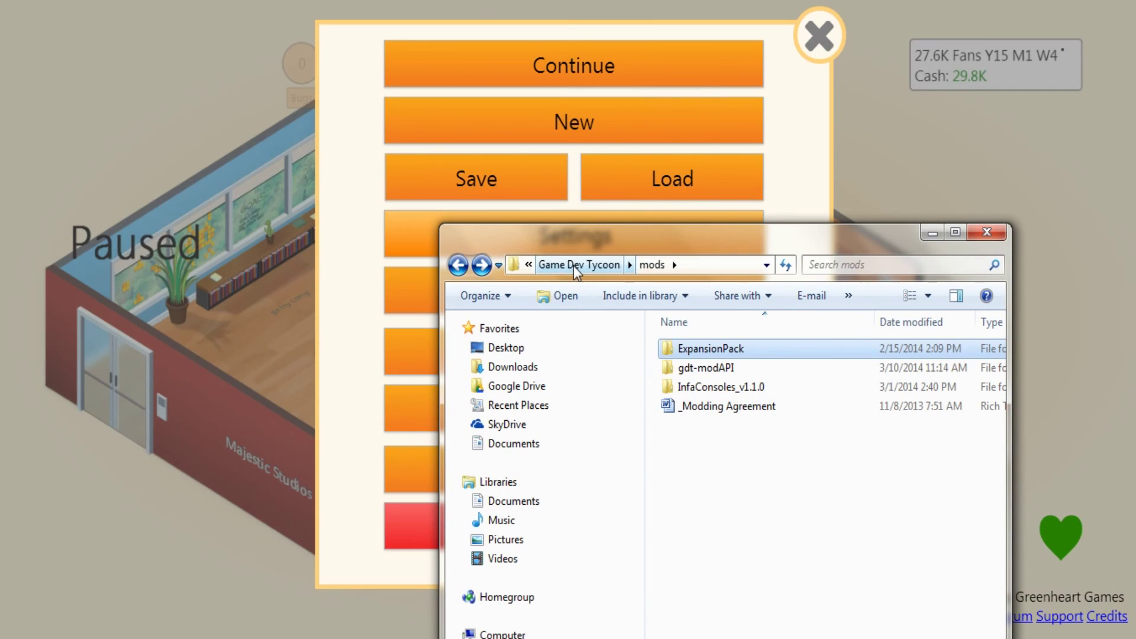
{"action": "right_click", "coordinate": [573, 265]}
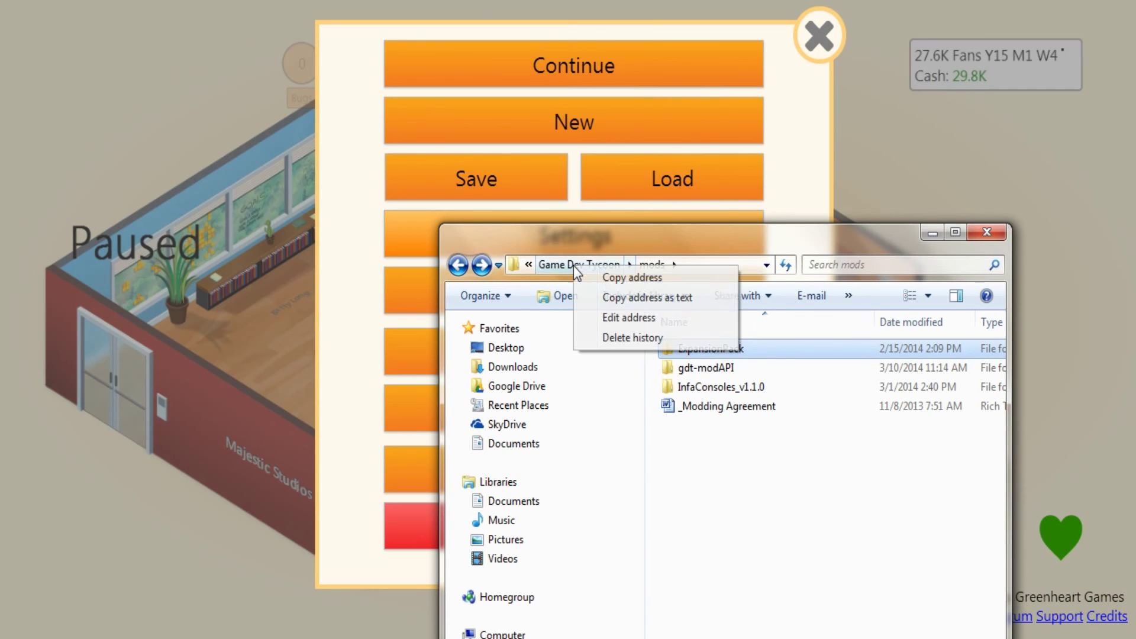
{"action": "left_click", "coordinate": [660, 298]}
{"action": "left_click", "coordinate": [987, 232]}
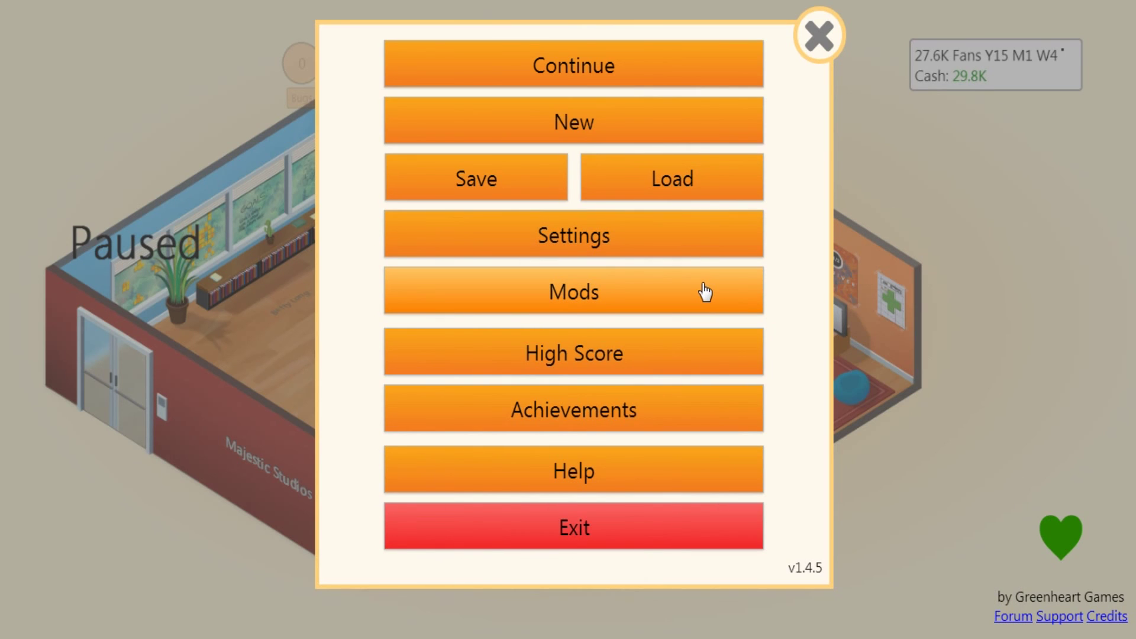